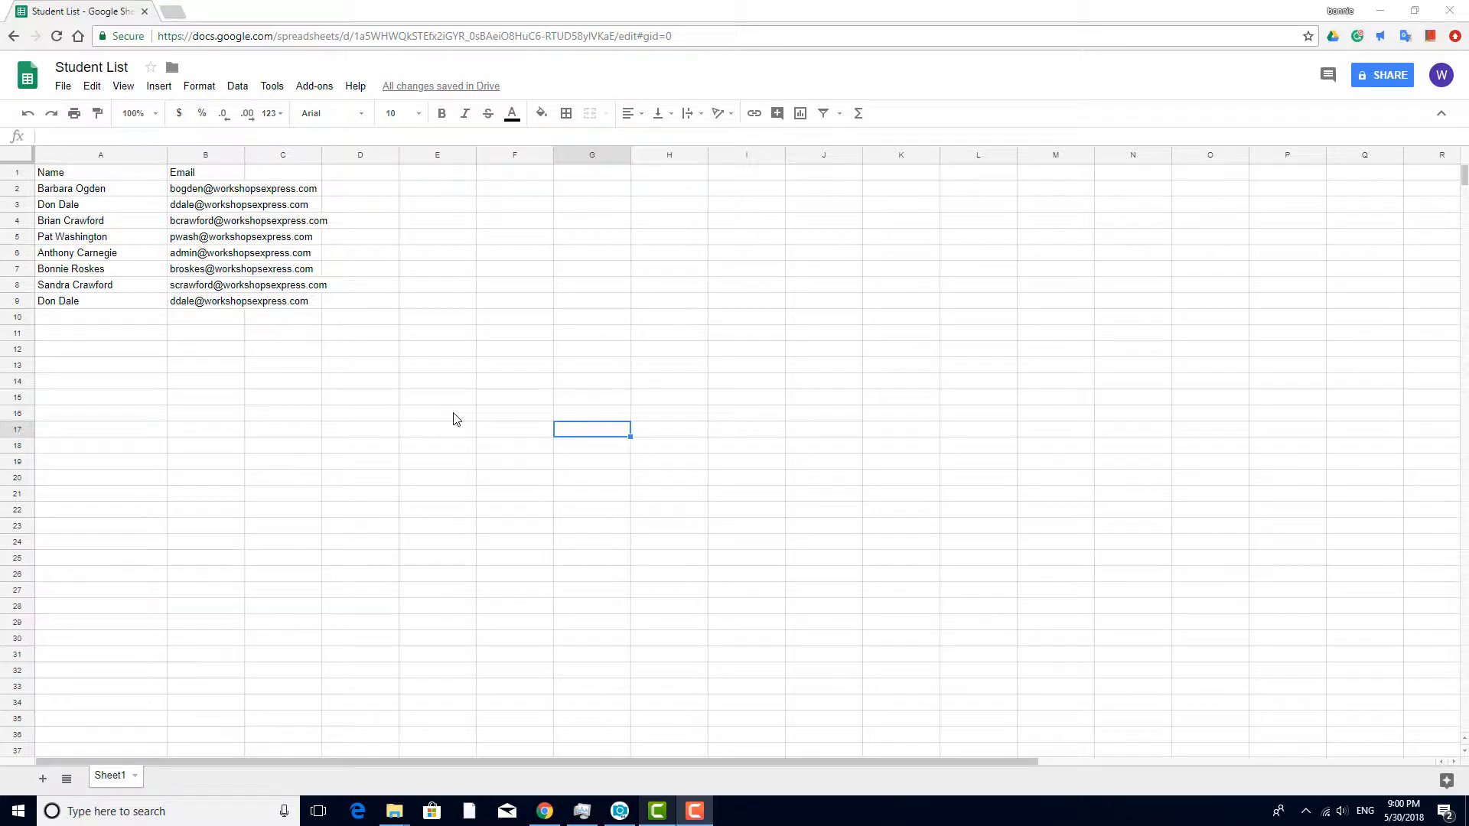
# Search the add-on store for "split names" and install the free Split Names add-on by ablebits.
pyautogui.click(320, 88)
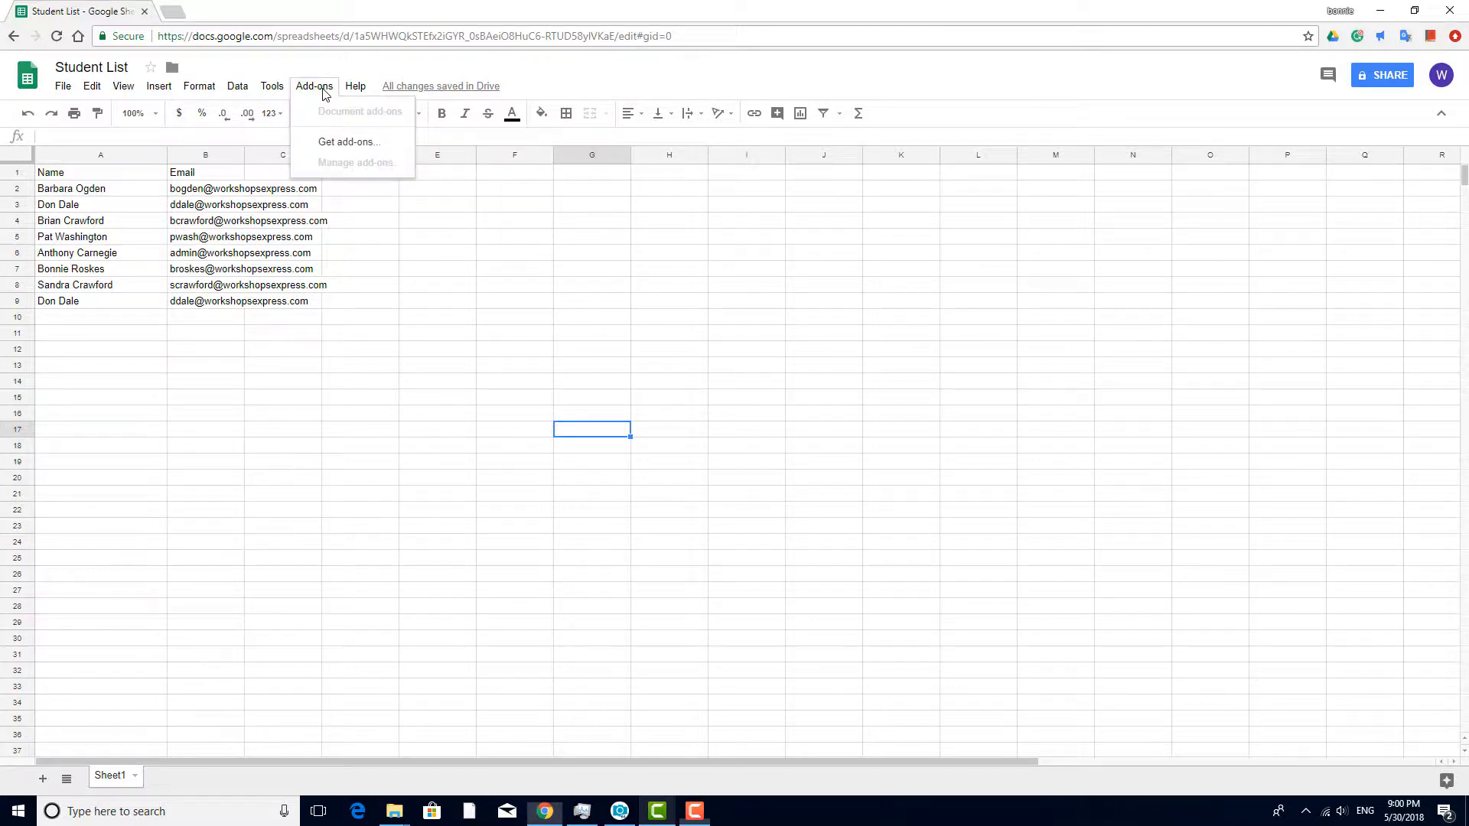
pyautogui.click(360, 145)
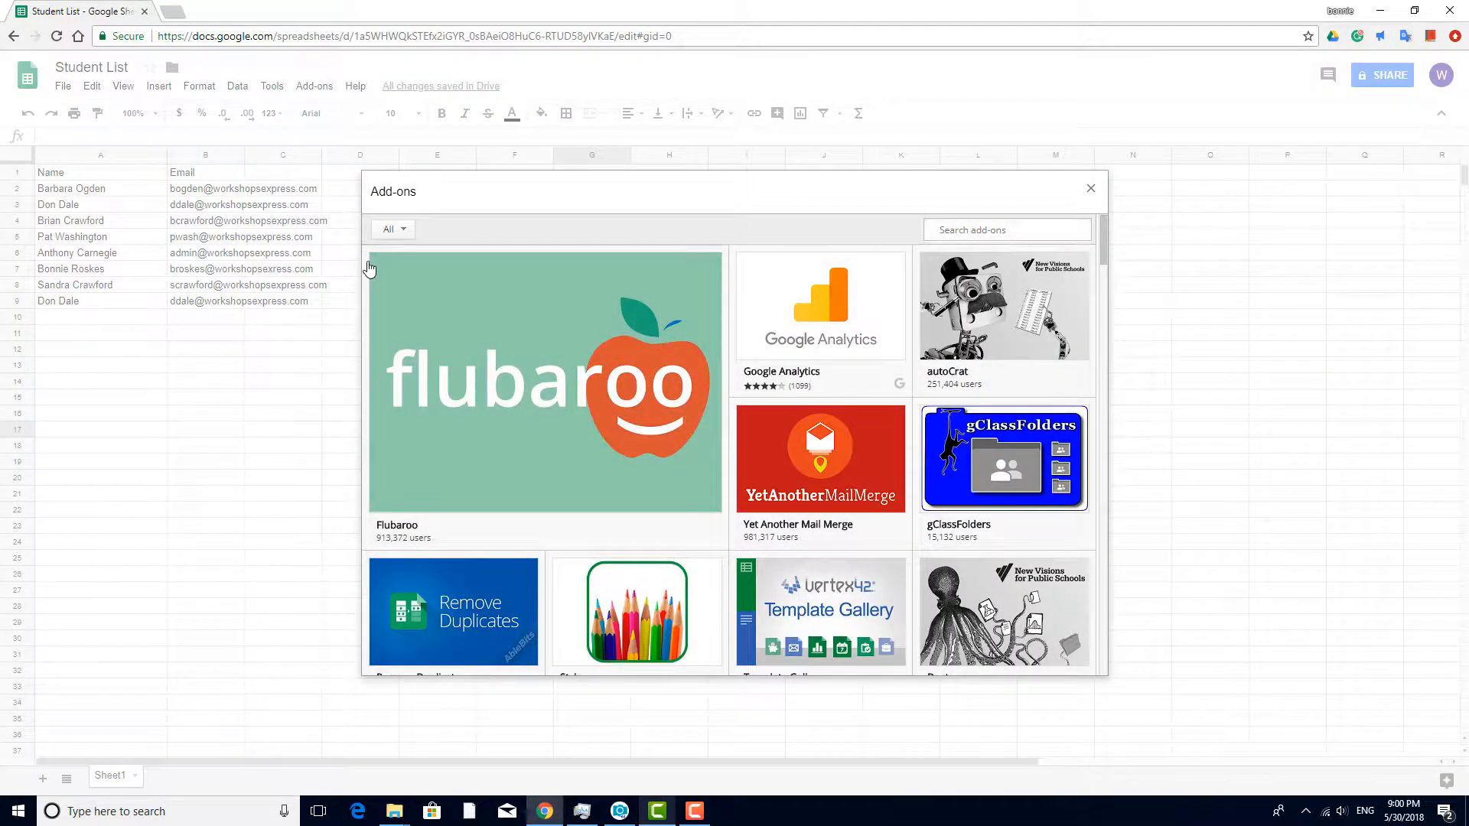
pyautogui.click(404, 230)
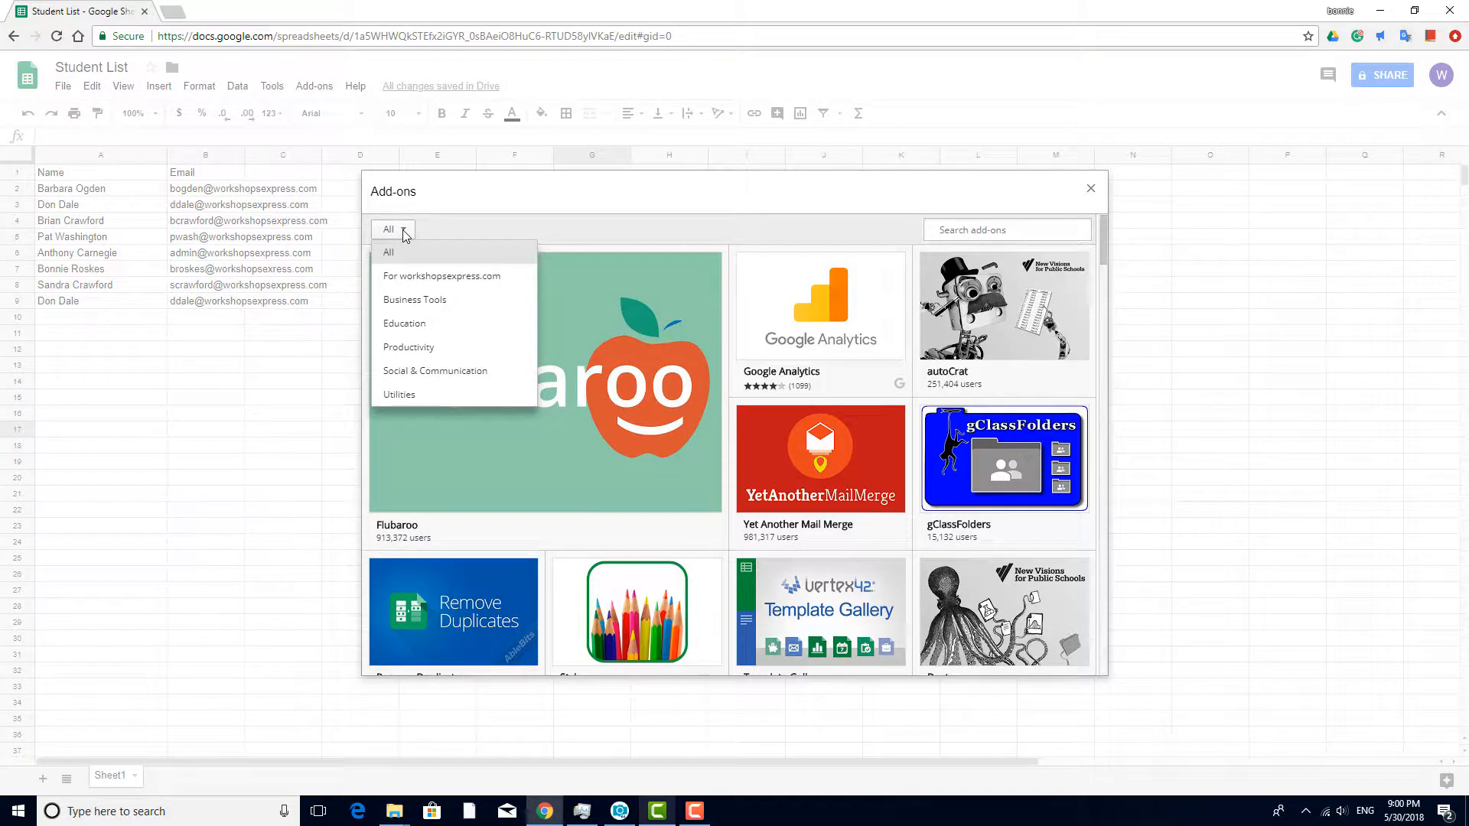
pyautogui.click(443, 228)
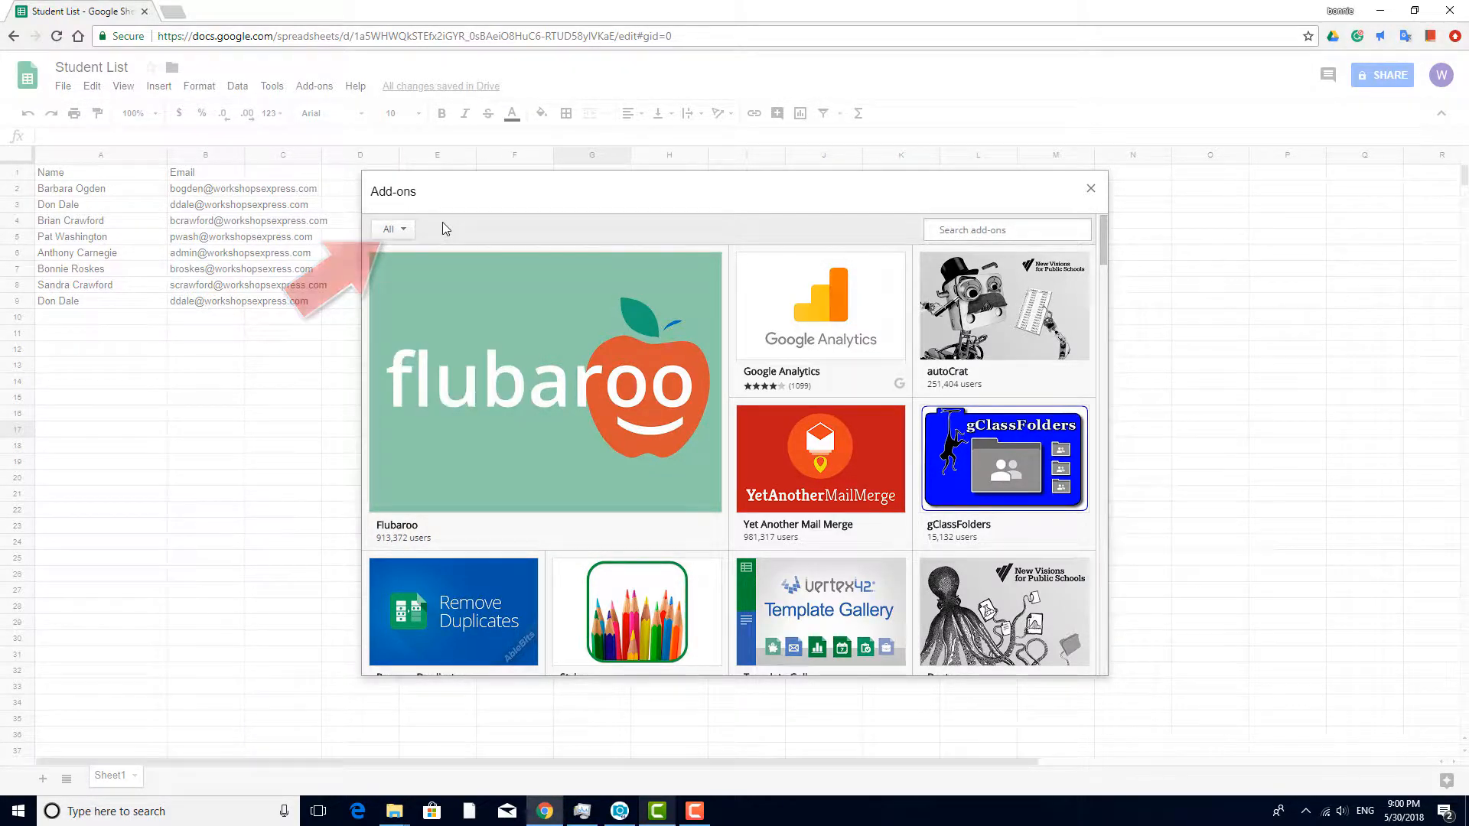
pyautogui.click(1043, 227)
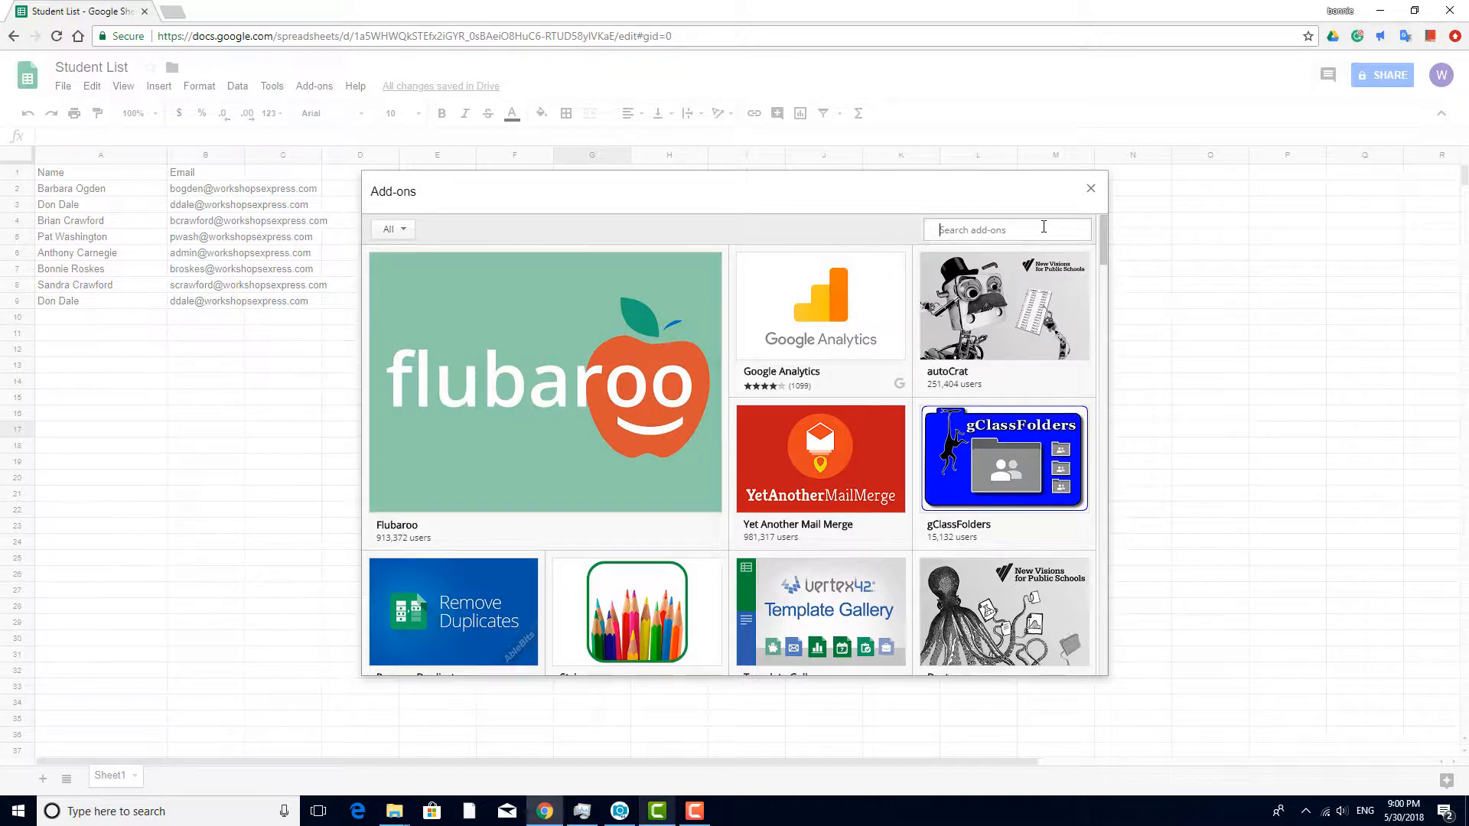
pyautogui.write('split names')
pyautogui.press('Return')
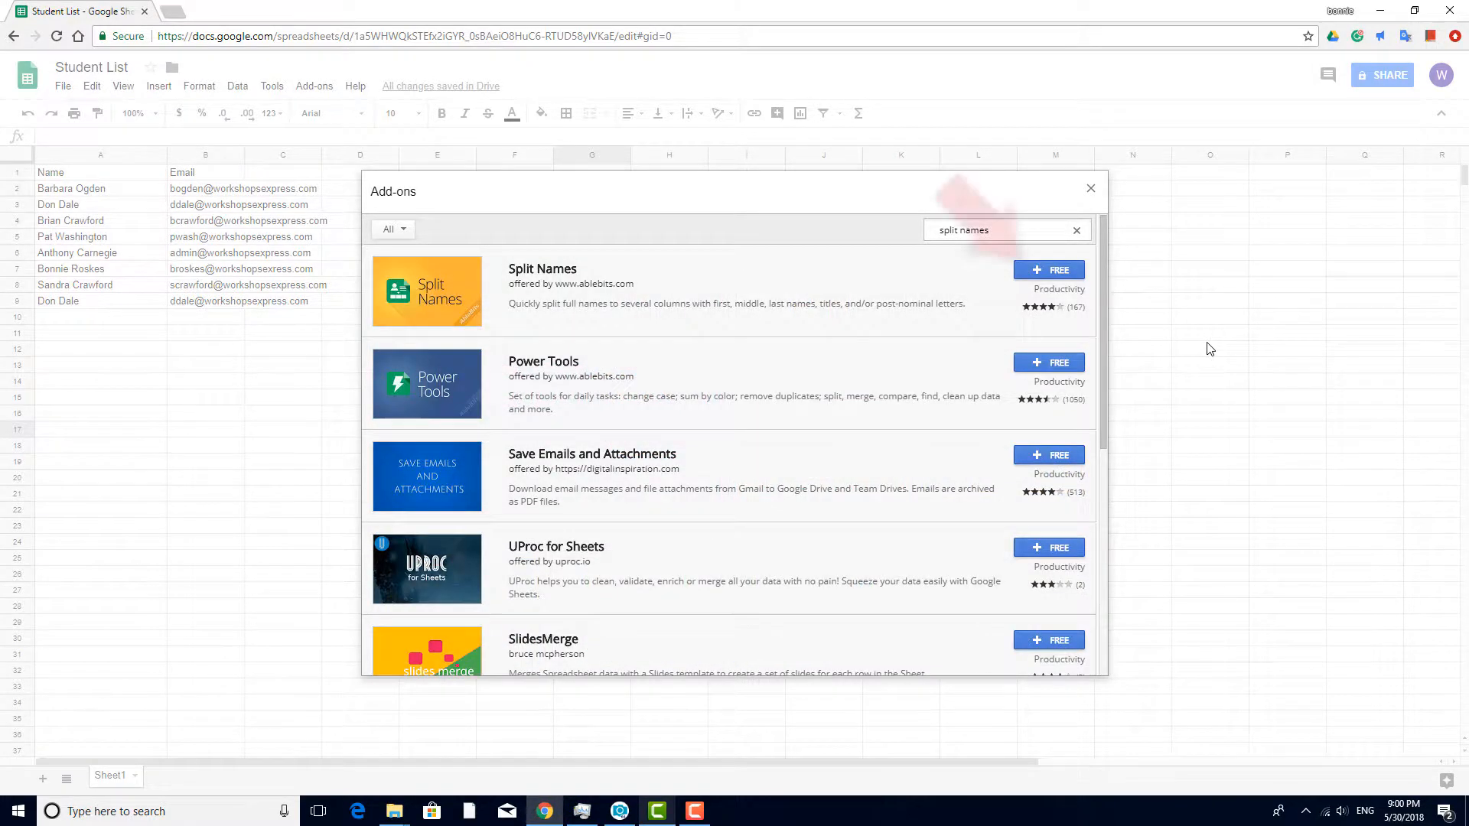
pyautogui.click(1072, 272)
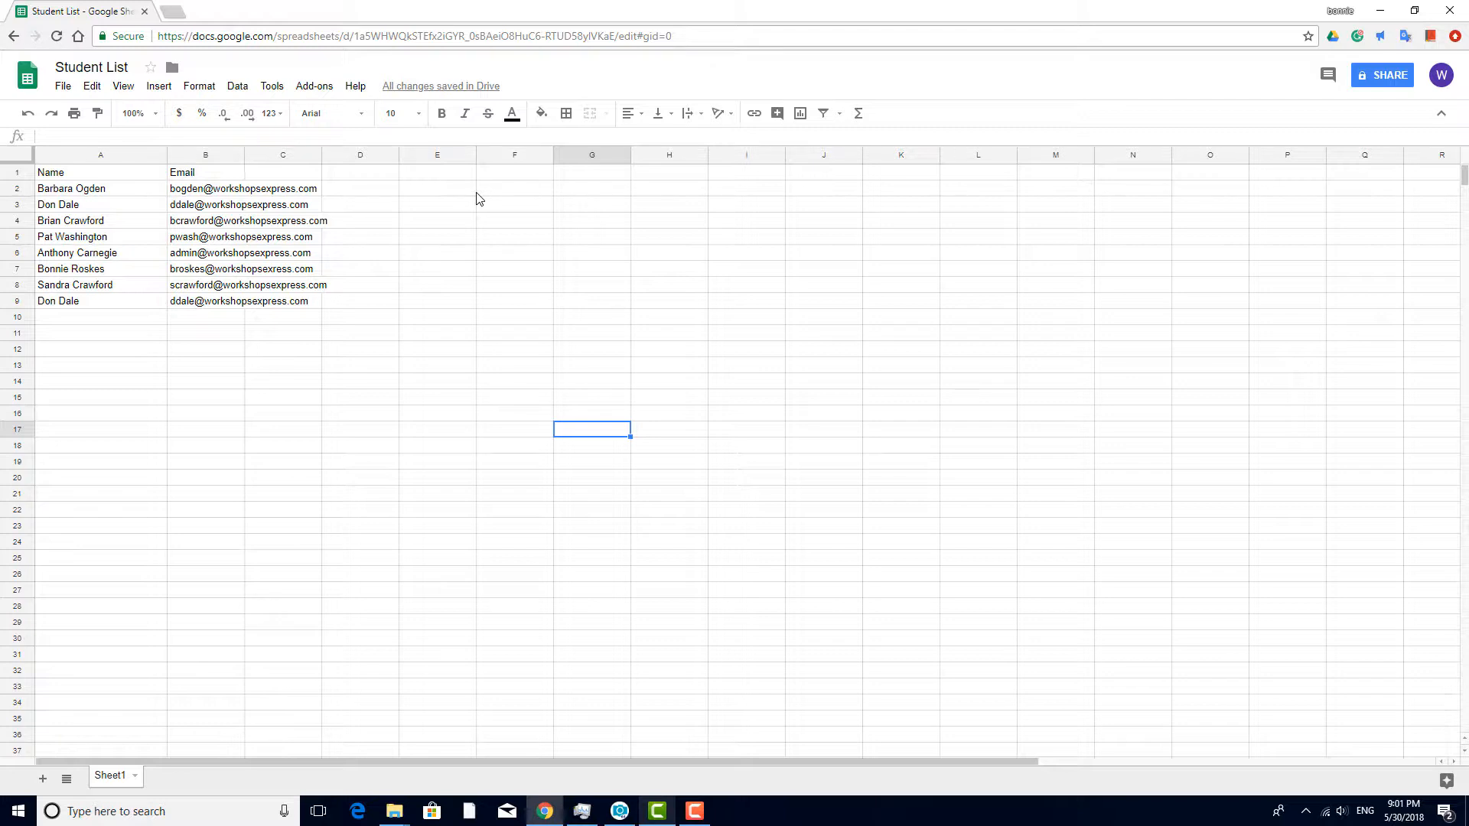
# Split the full names in column A into First name and Last name columns with Split Names, treating the first row as a header.
pyautogui.click(109, 156)
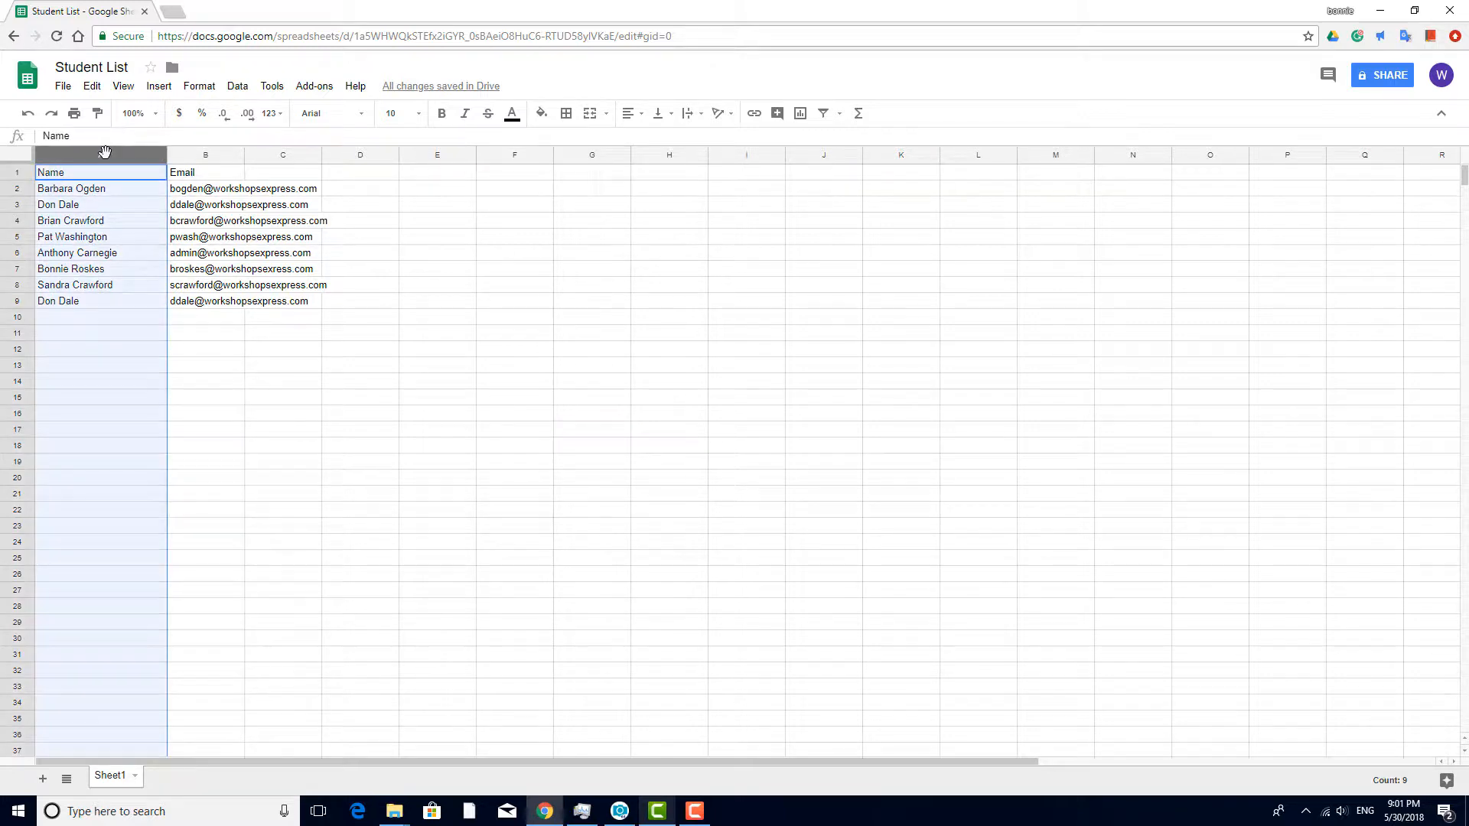
pyautogui.click(313, 87)
pyautogui.moveTo(373, 146)
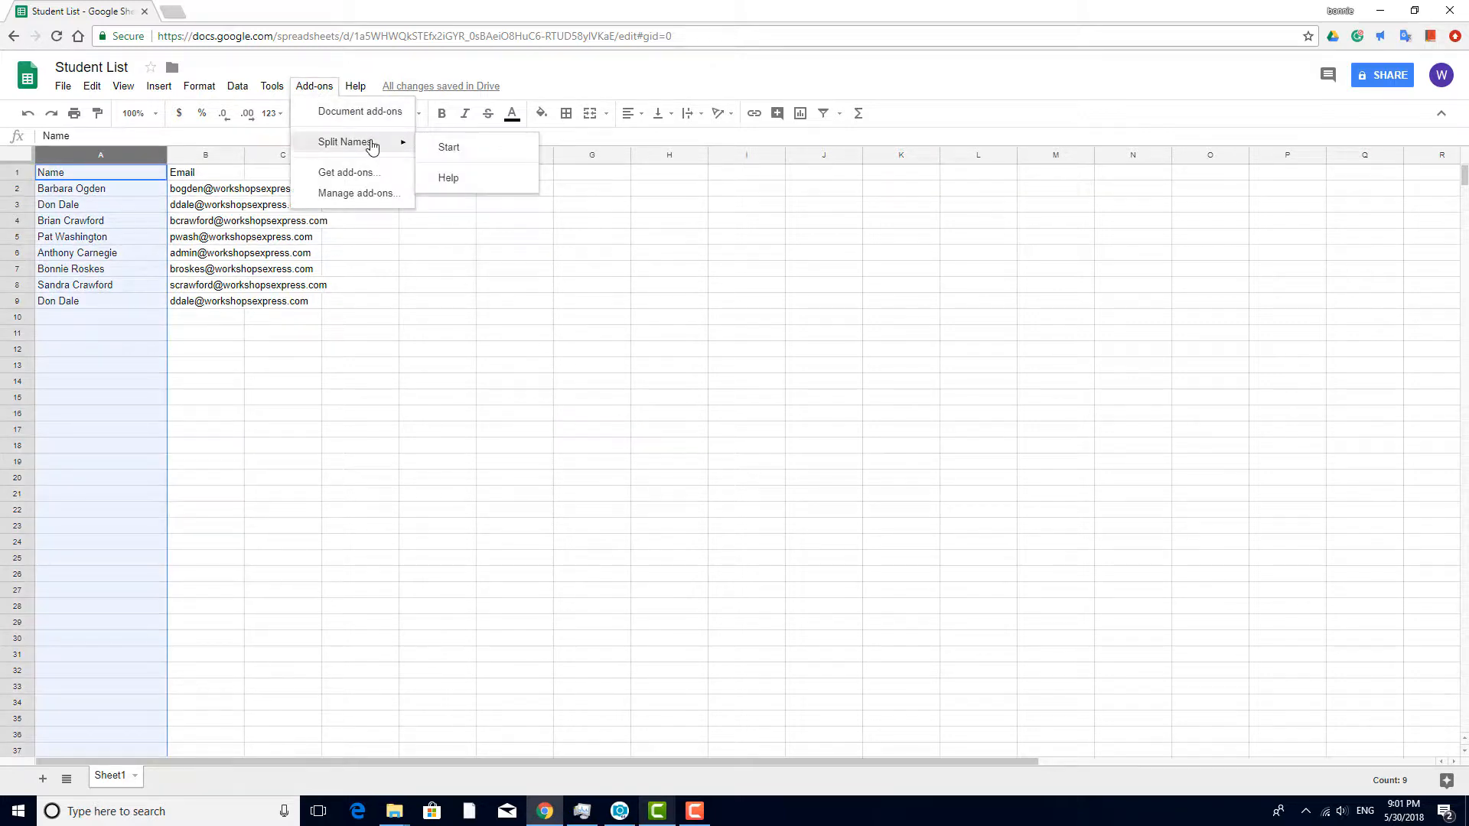
pyautogui.click(490, 155)
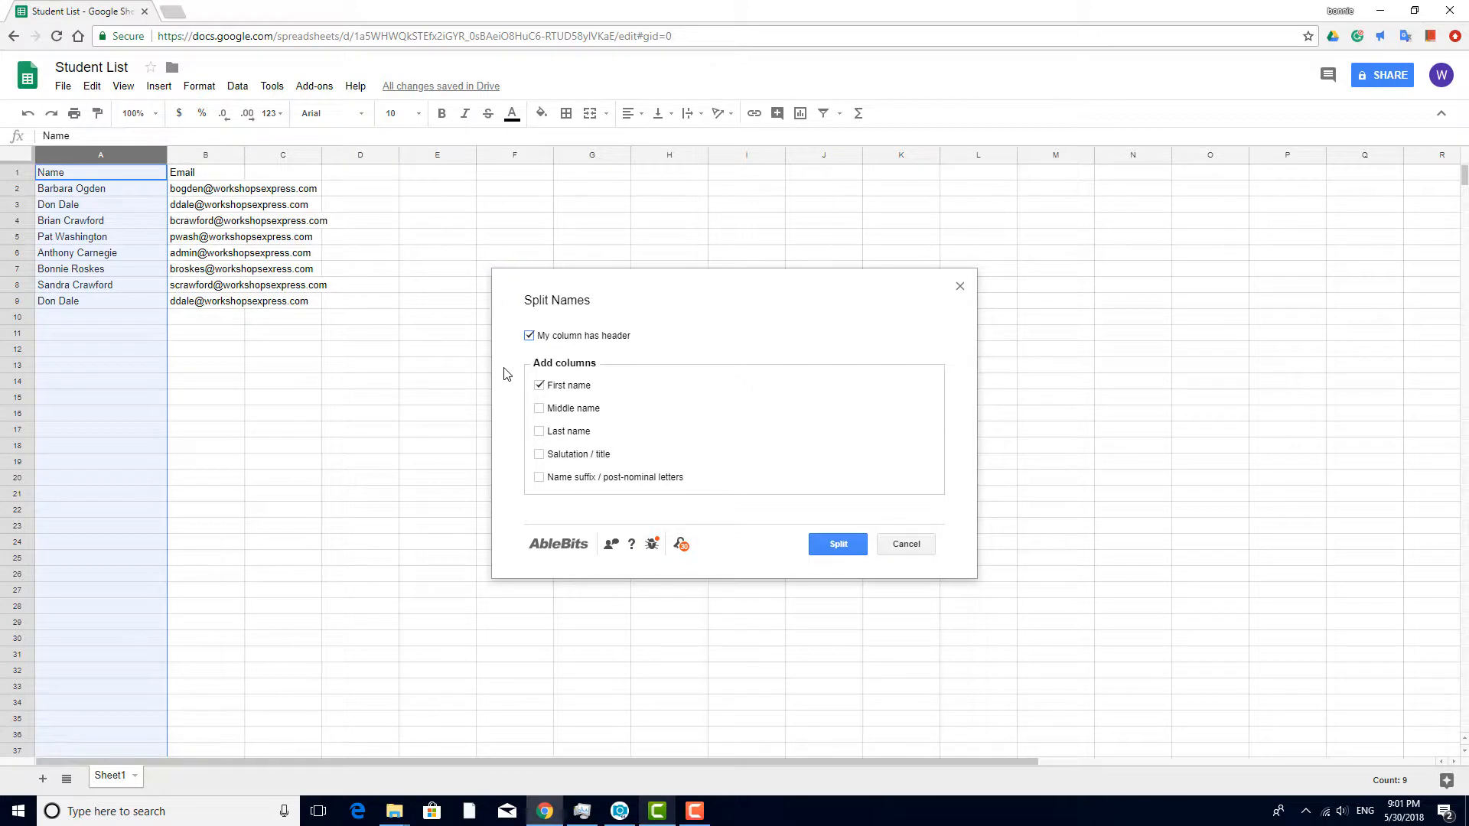
pyautogui.click(538, 432)
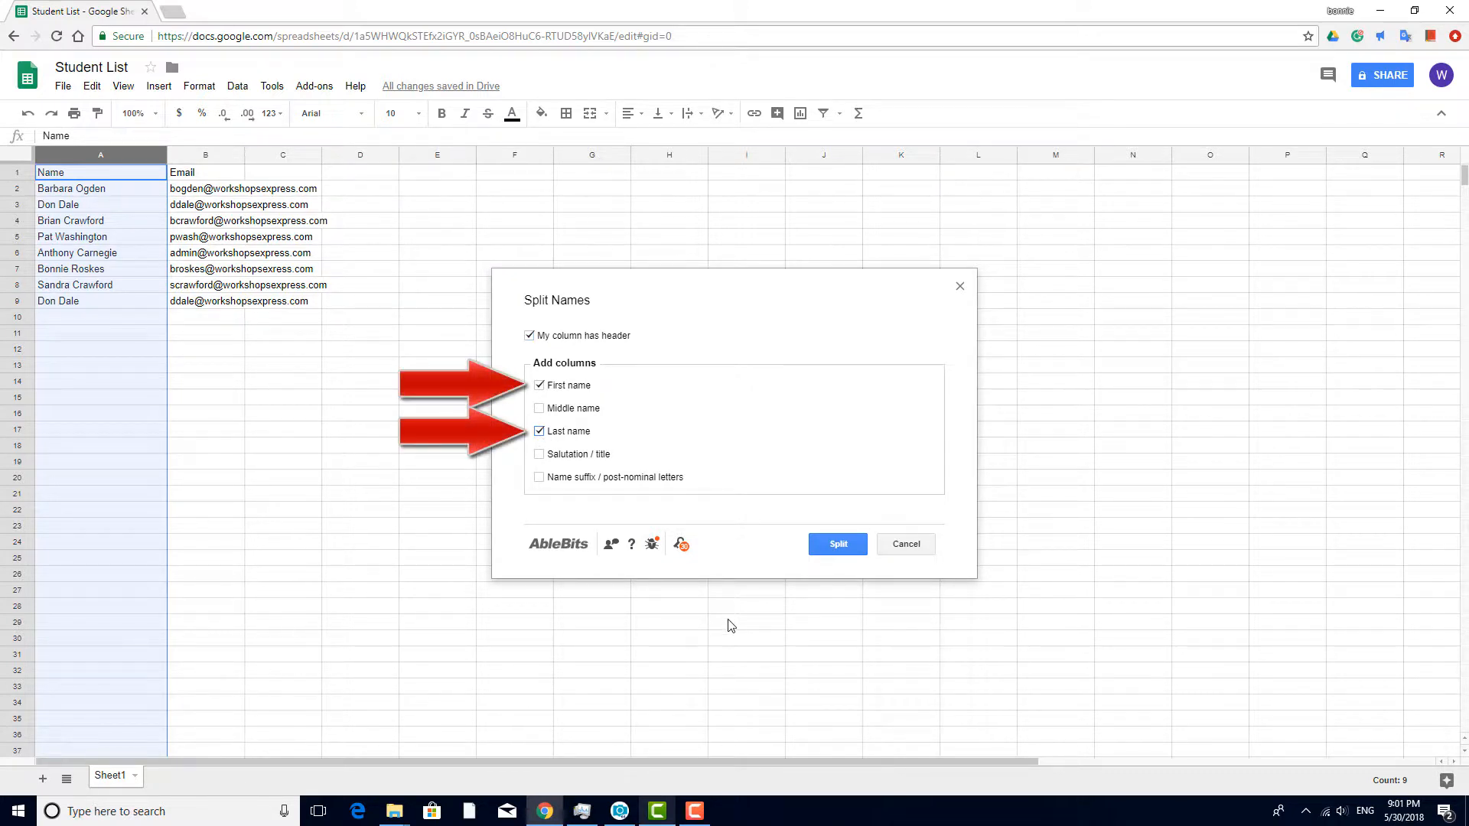
pyautogui.click(836, 552)
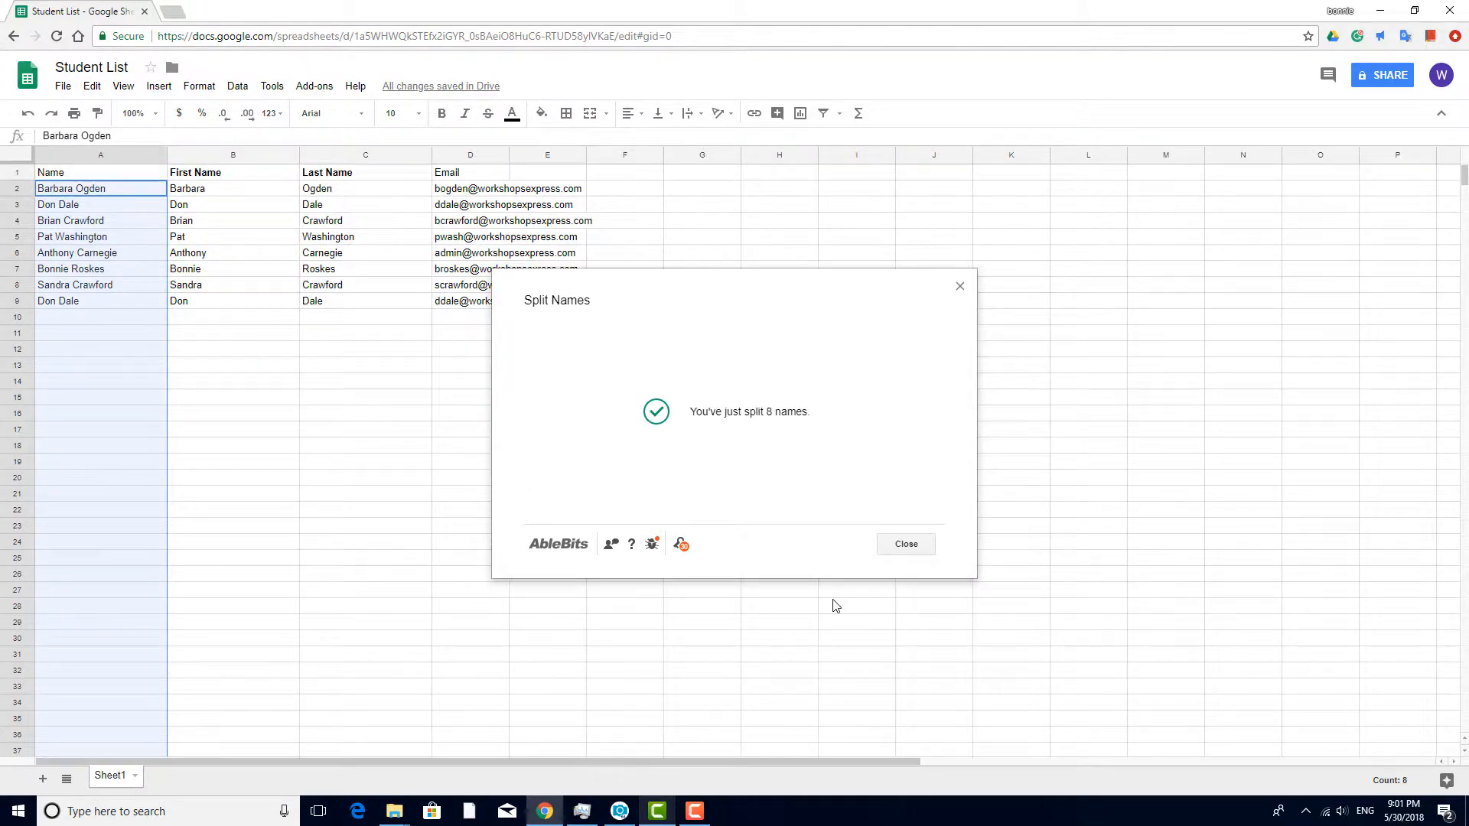
pyautogui.click(908, 544)
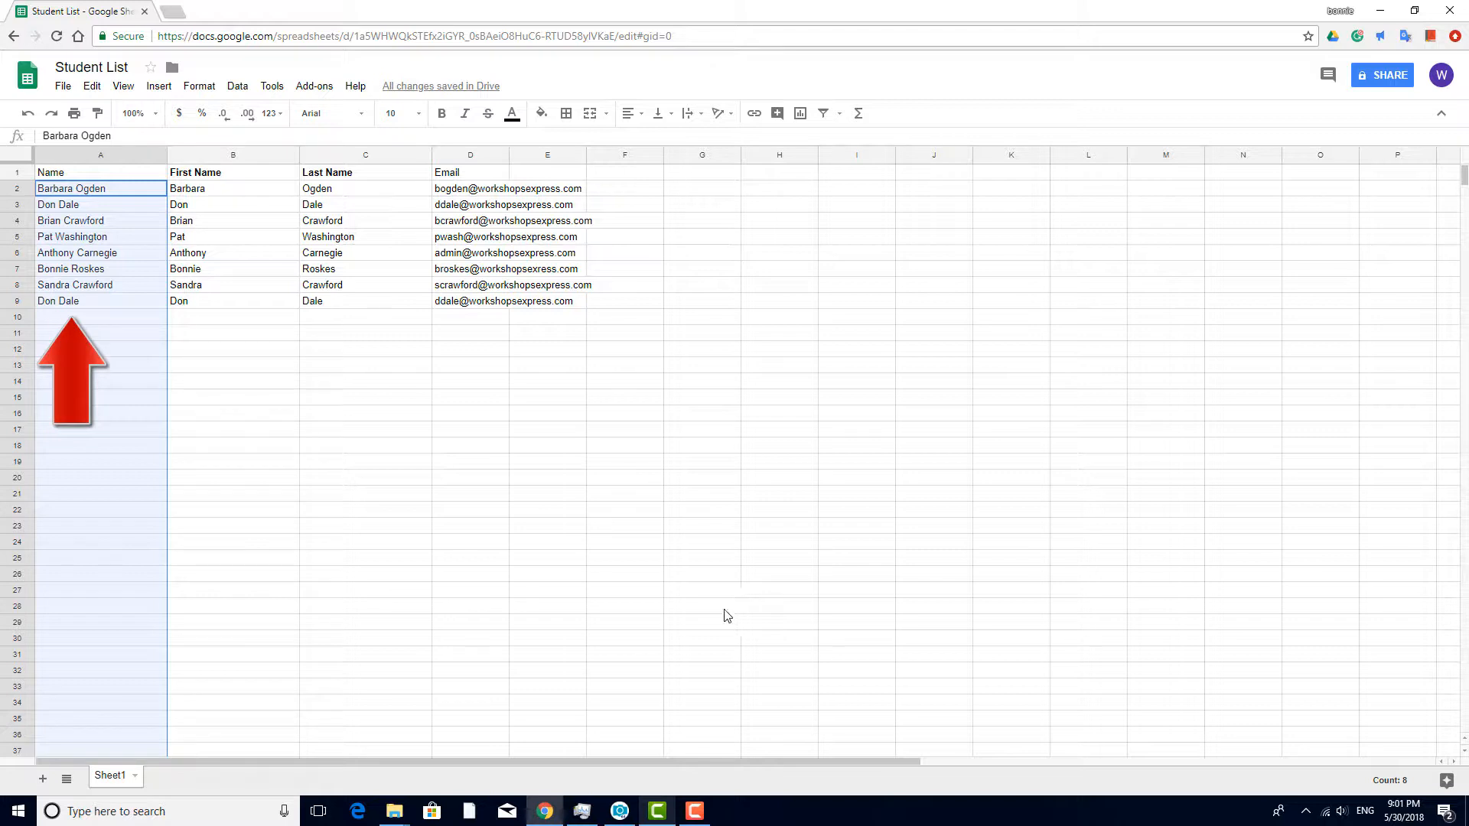
# Delete the original full-name column A.
pyautogui.click(570, 400)
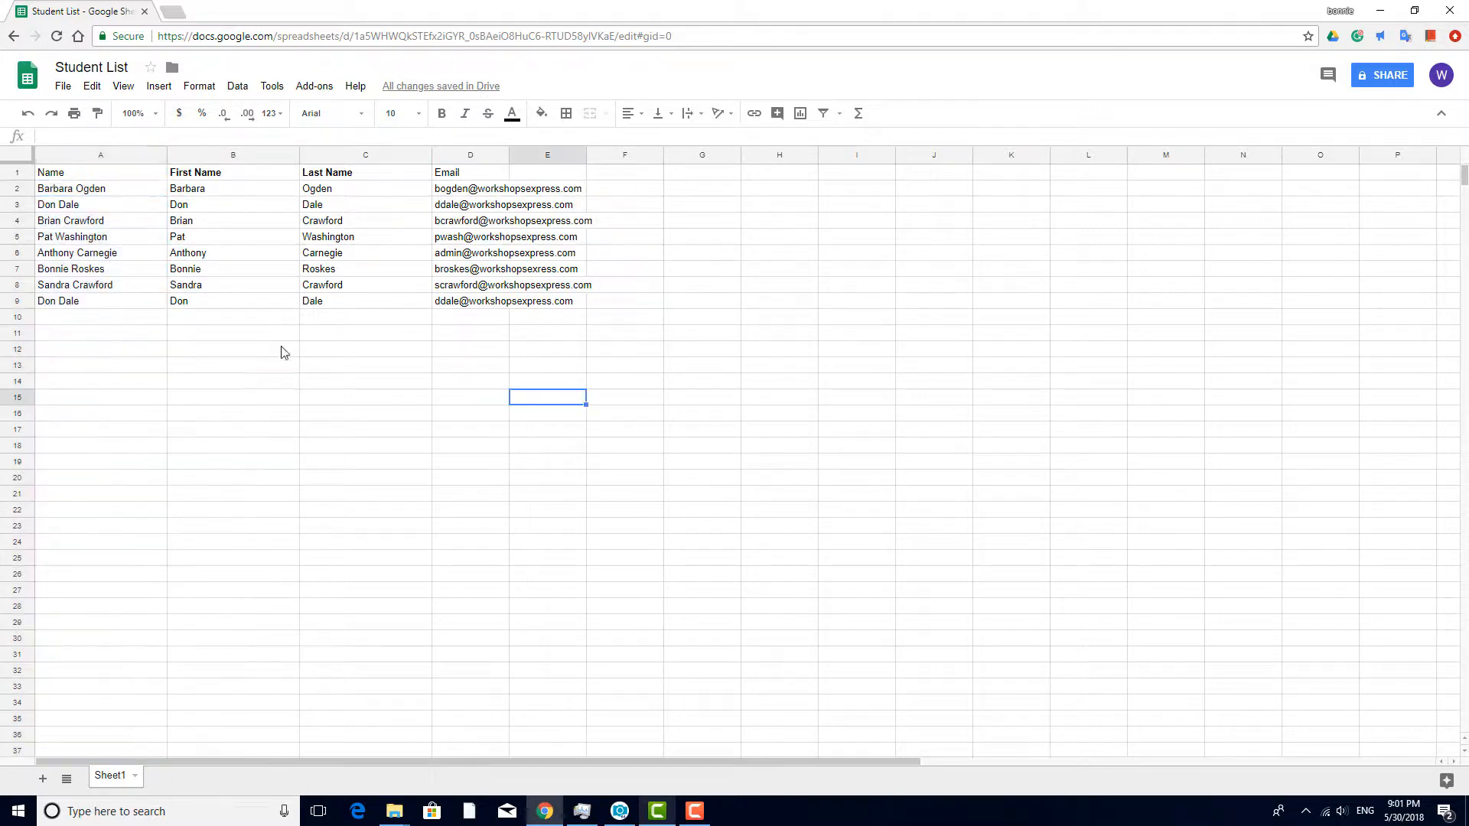
pyautogui.rightClick(113, 155)
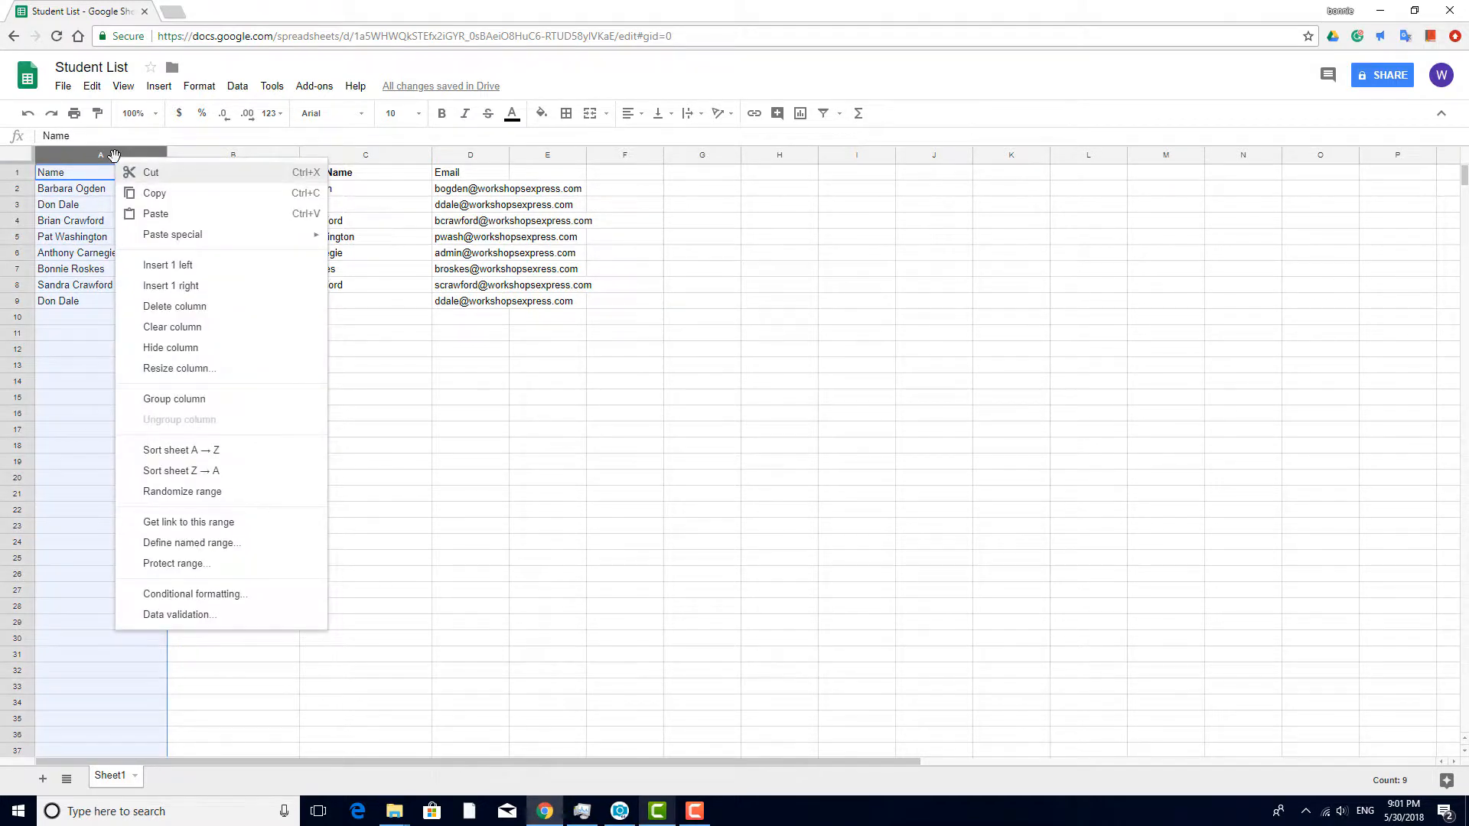
pyautogui.click(195, 309)
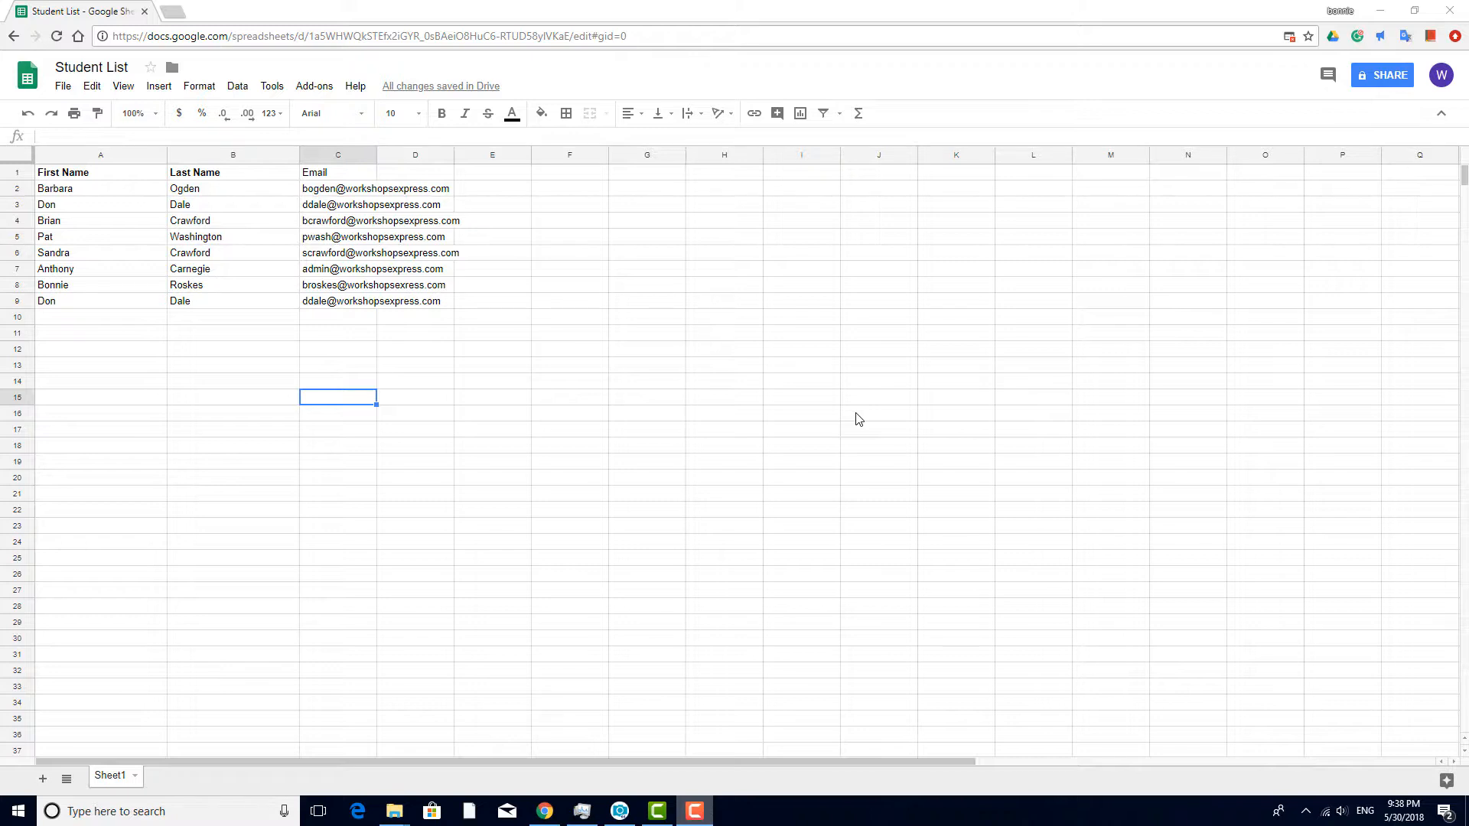
# Find duplicates plus 1st occurrences in the Last Name column (B:B) with Remove Duplicates and fill them with yellow.
pyautogui.click(209, 151)
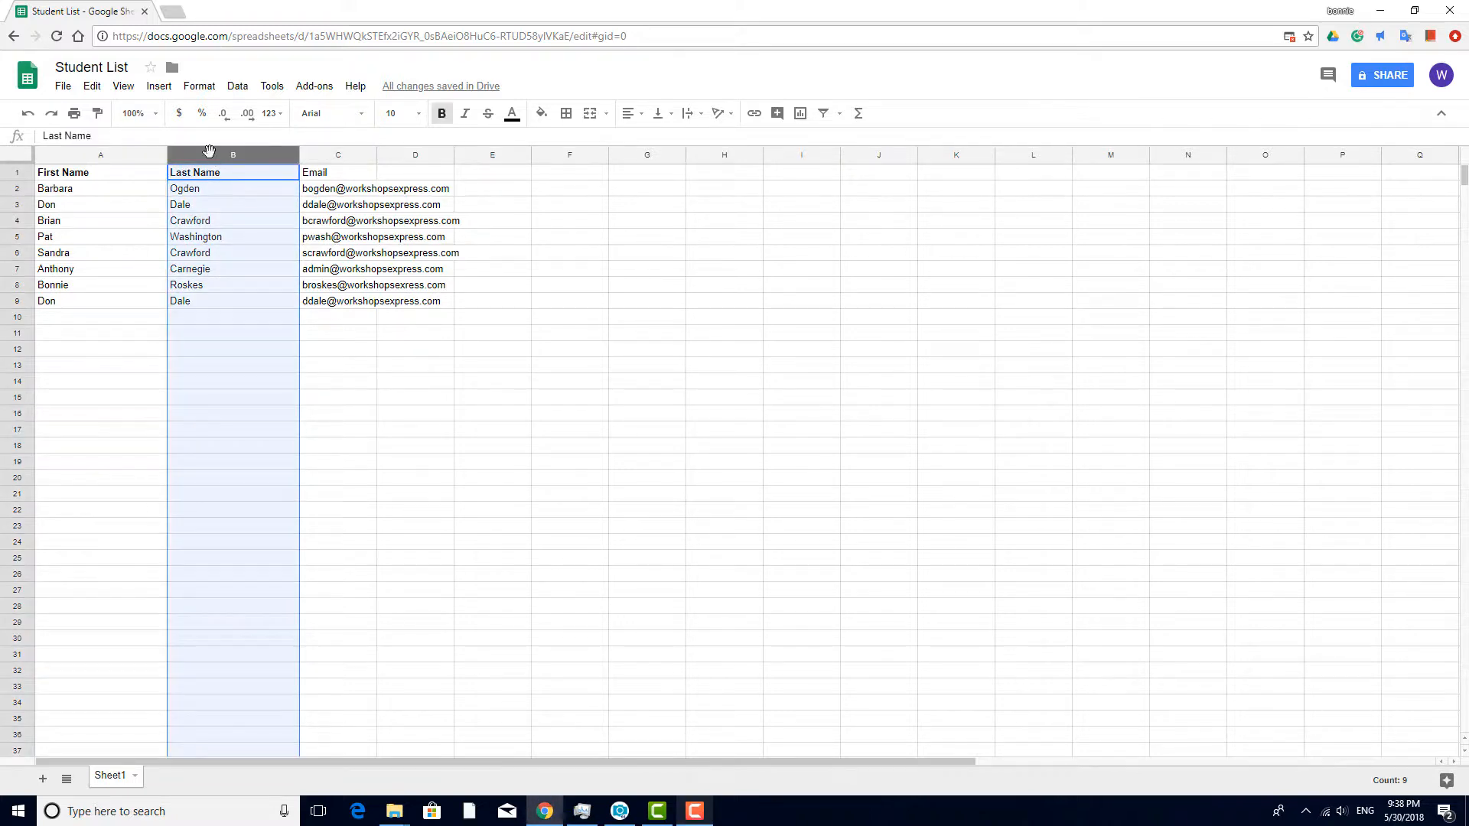
pyautogui.click(303, 88)
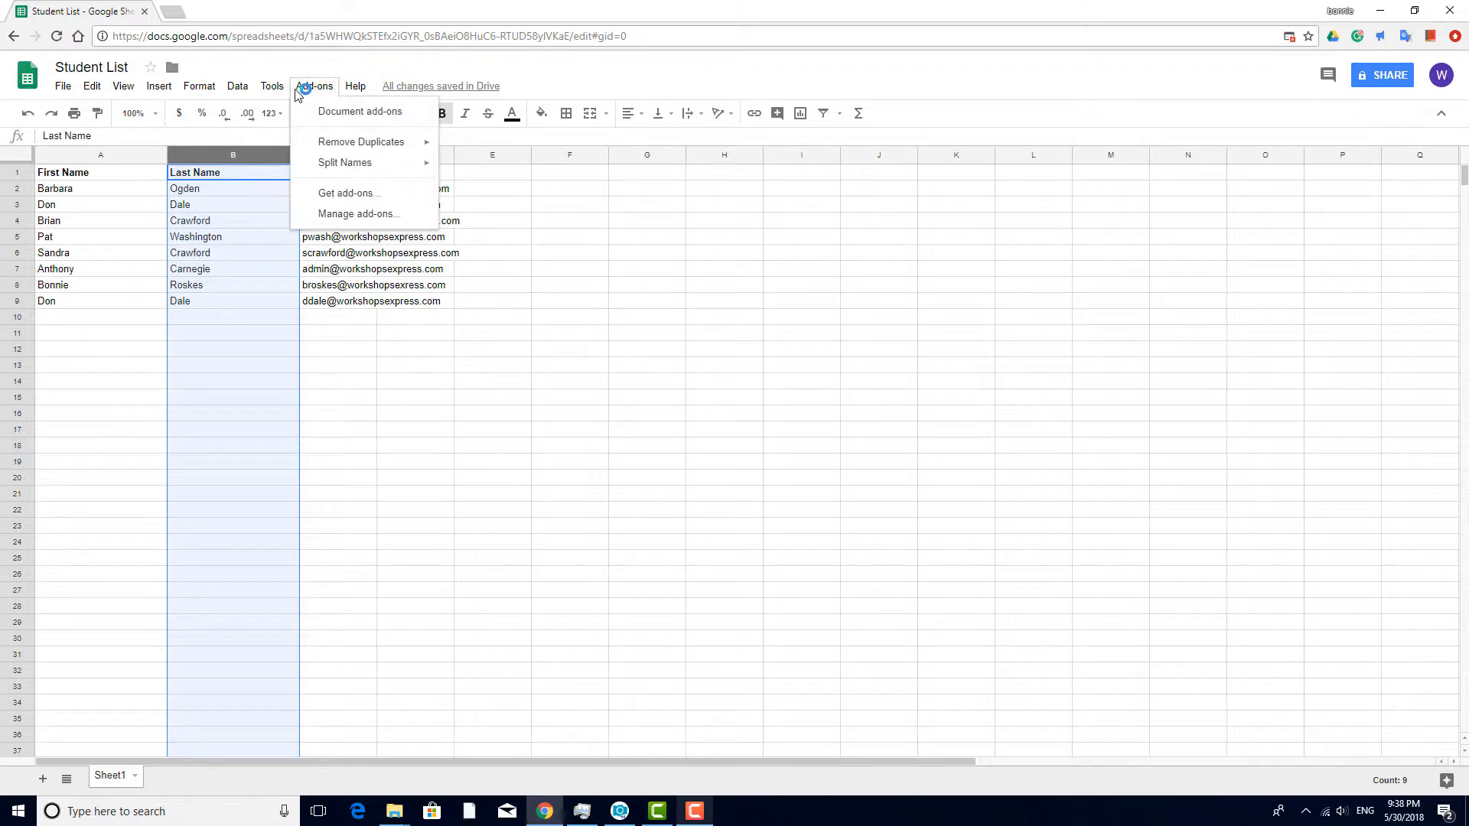
pyautogui.moveTo(378, 151)
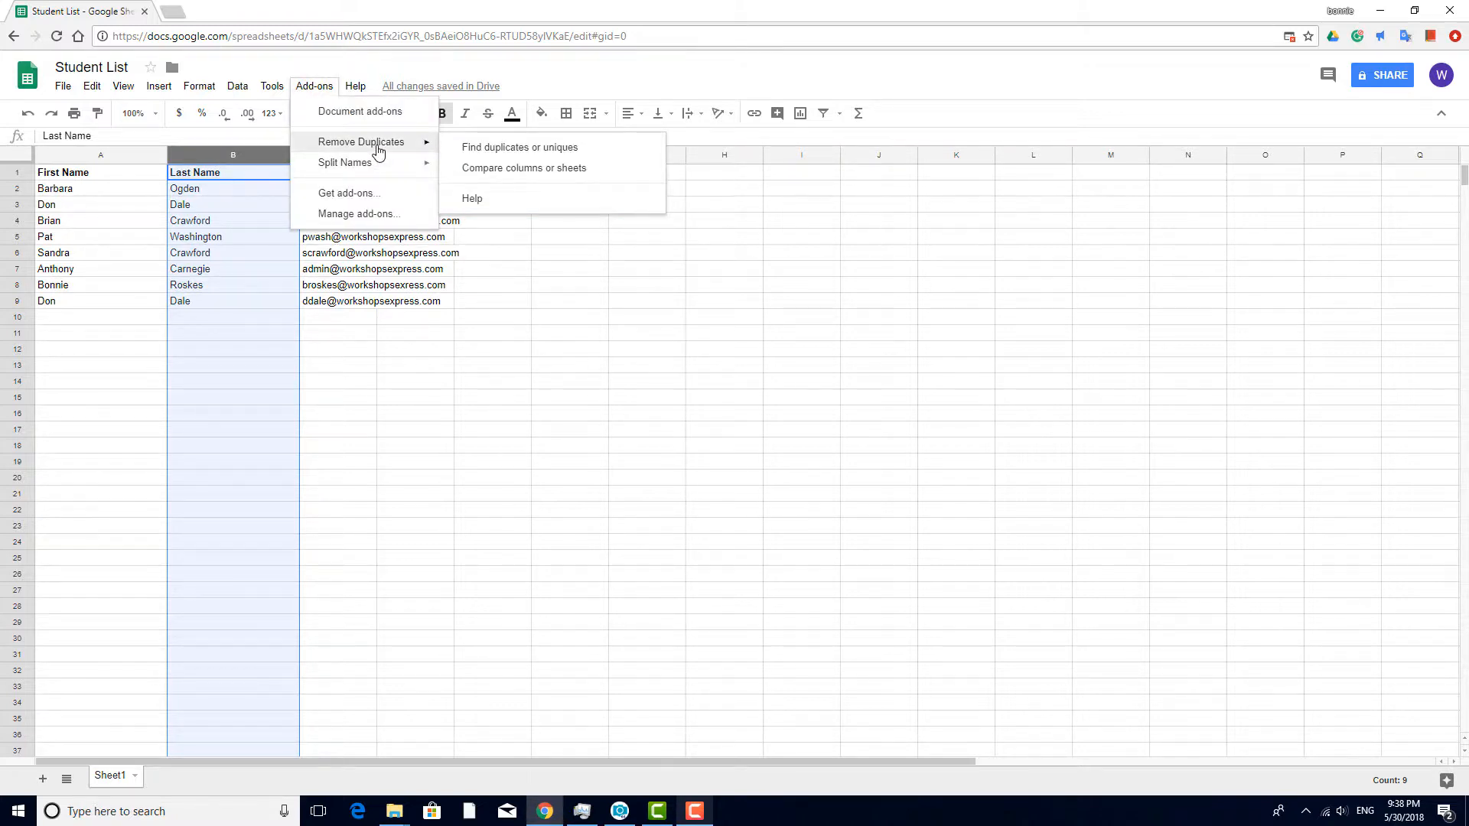
pyautogui.click(498, 150)
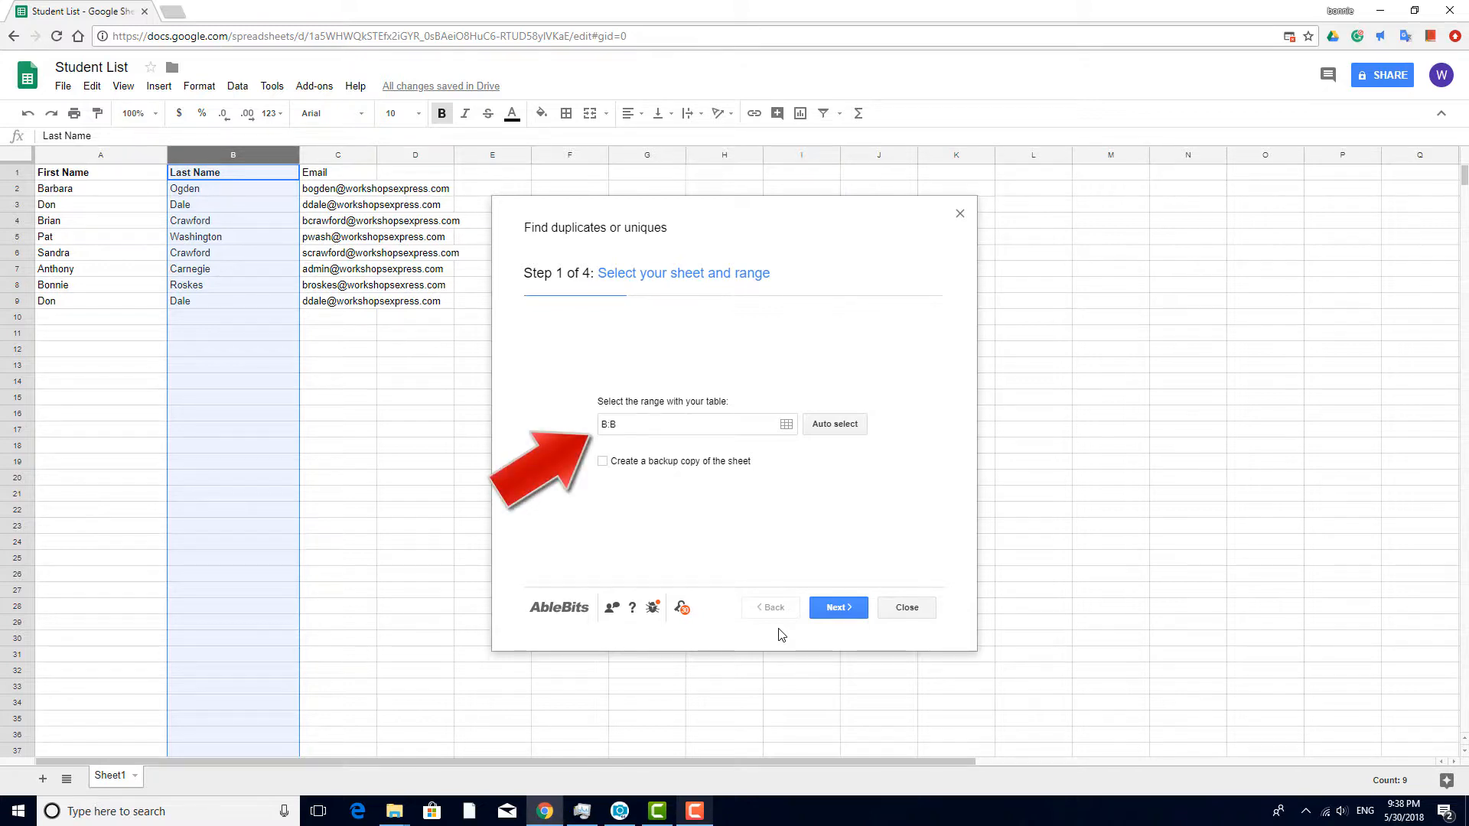
pyautogui.click(837, 609)
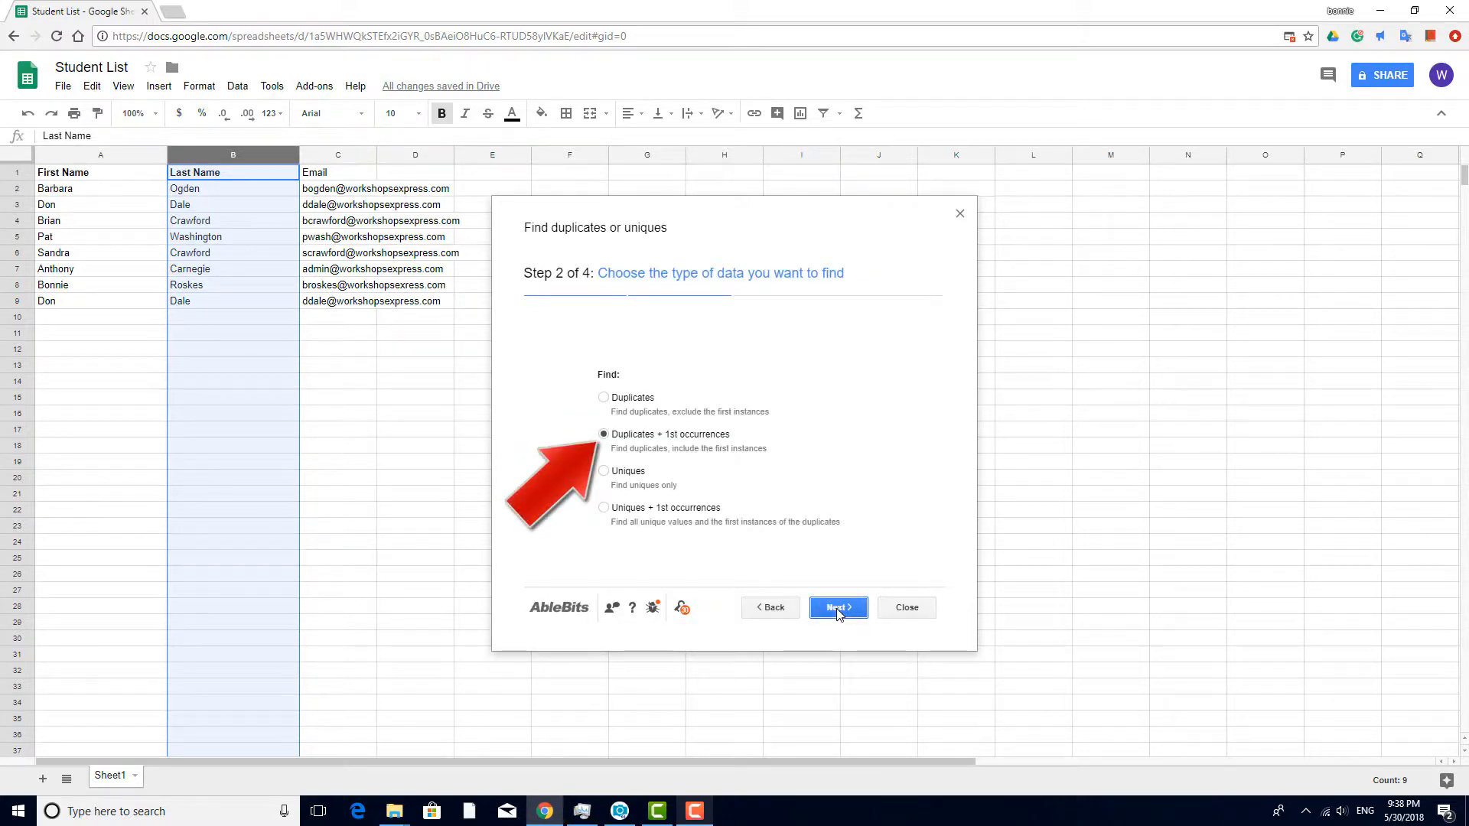
pyautogui.click(838, 610)
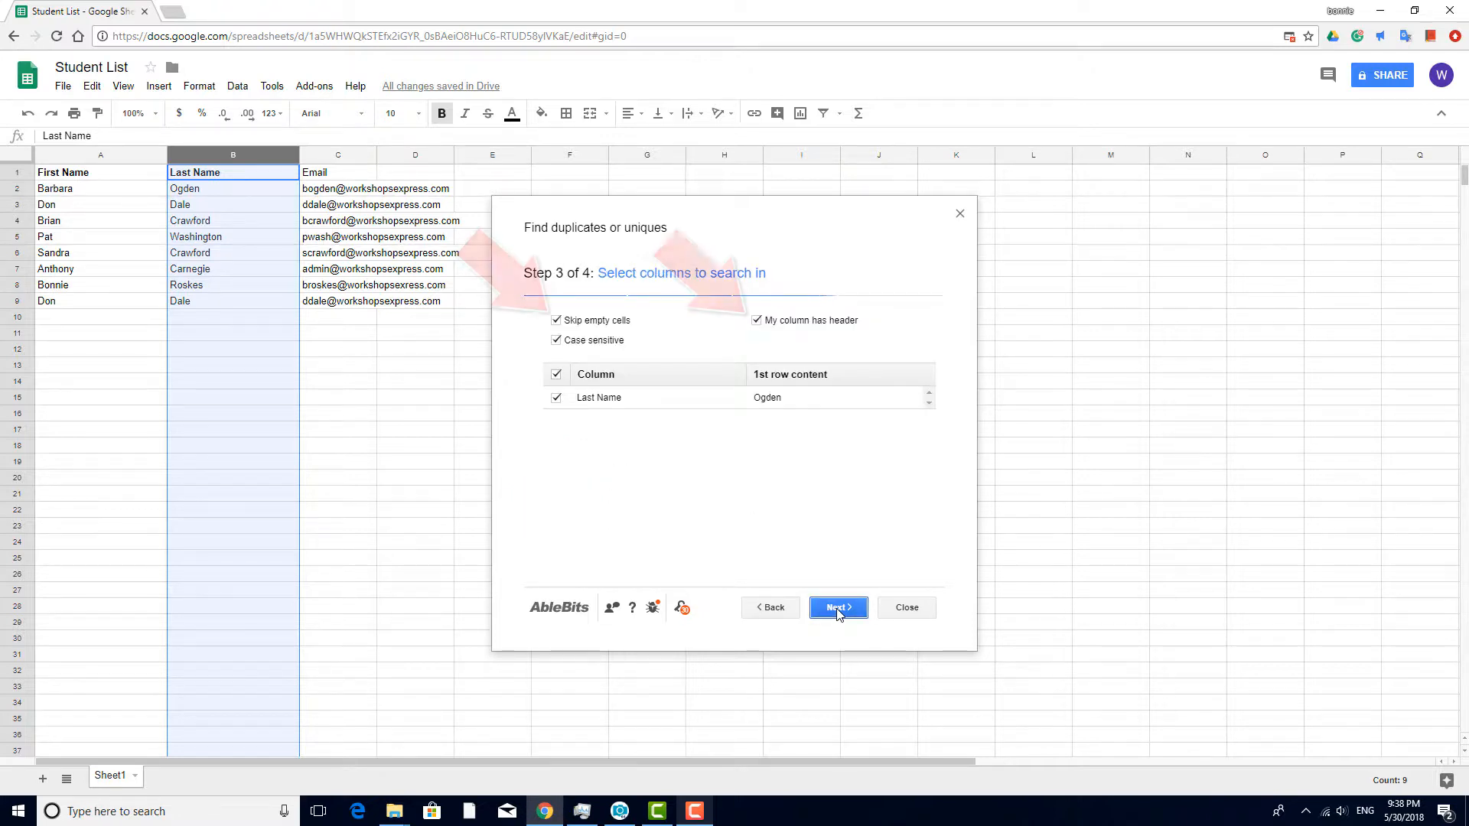
pyautogui.click(837, 610)
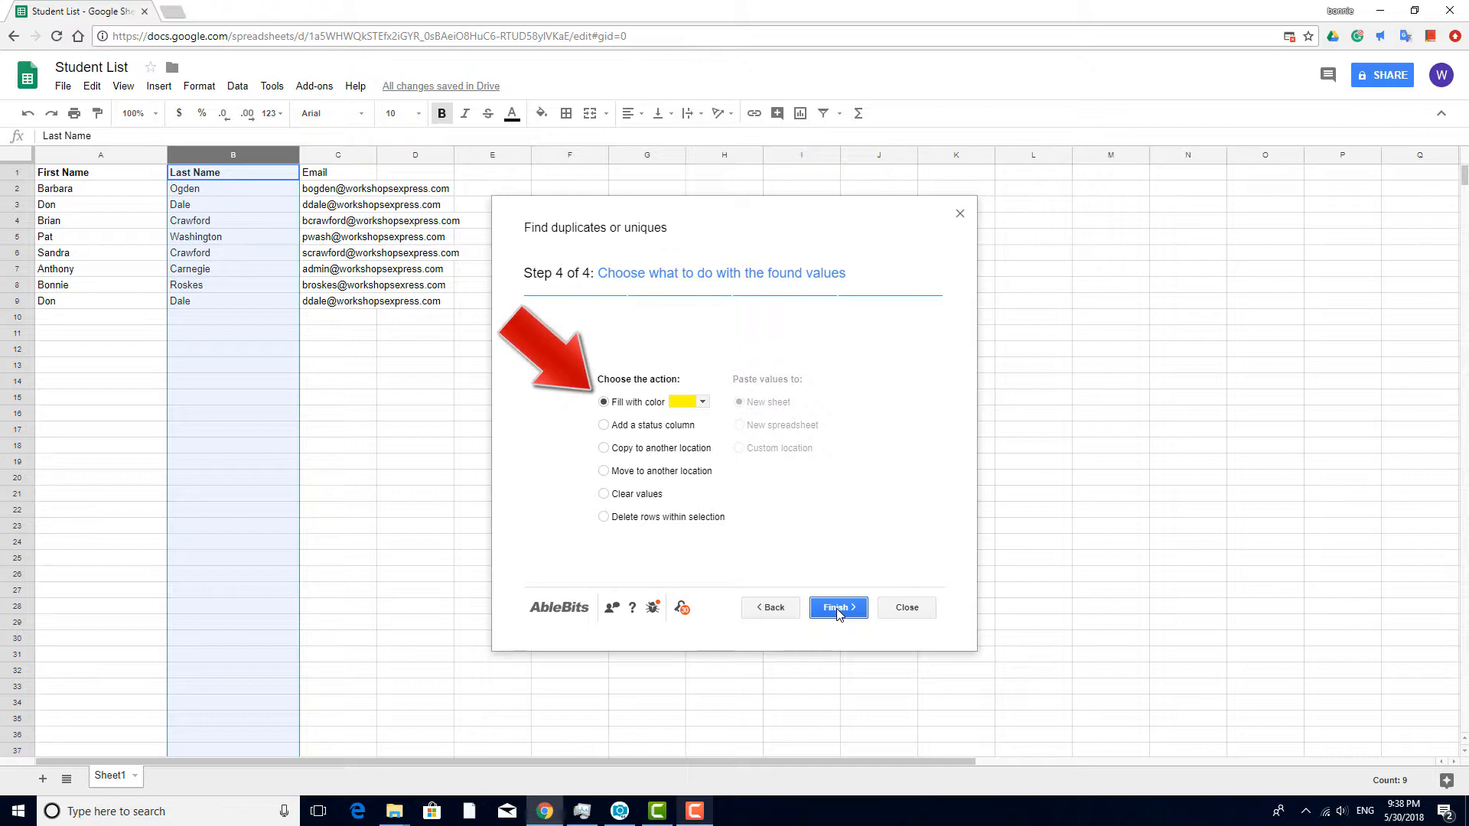
pyautogui.click(838, 608)
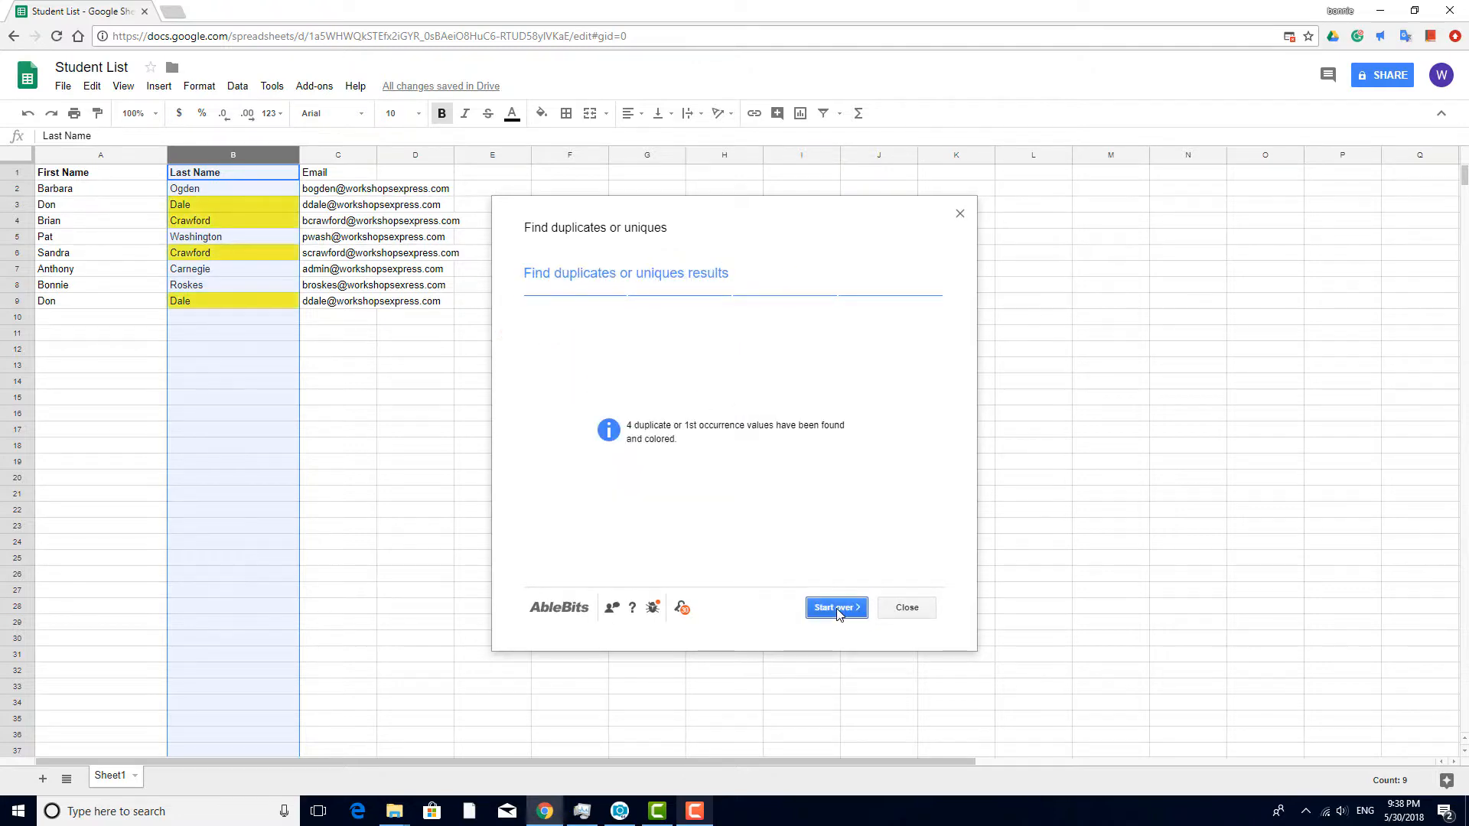
pyautogui.click(907, 609)
pyautogui.click(674, 551)
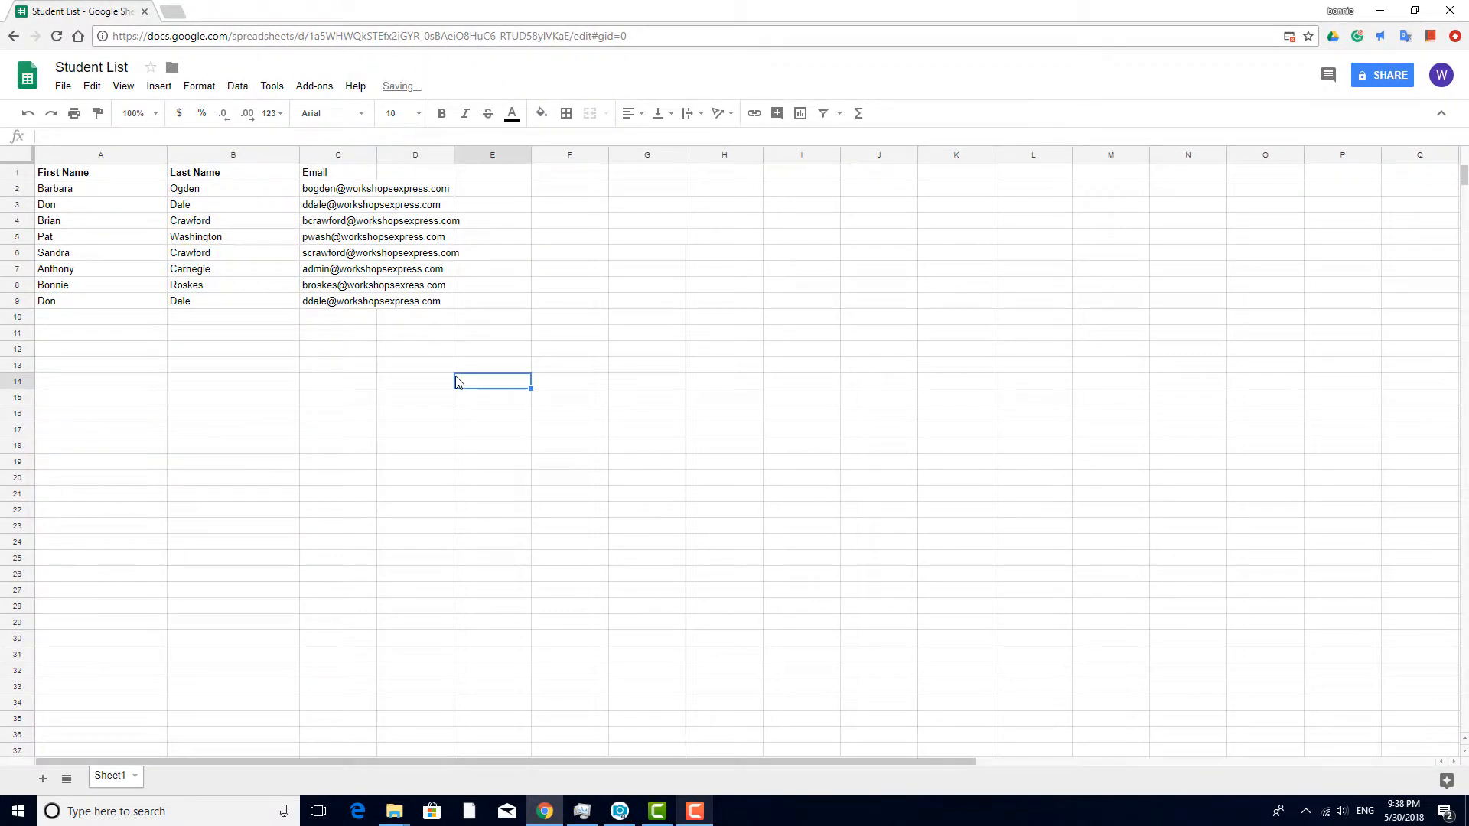
# Run Find duplicates or uniques on the whole table A1:C9, comparing the First Name, Last Name and Email columns.
pyautogui.click(314, 86)
pyautogui.moveTo(367, 143)
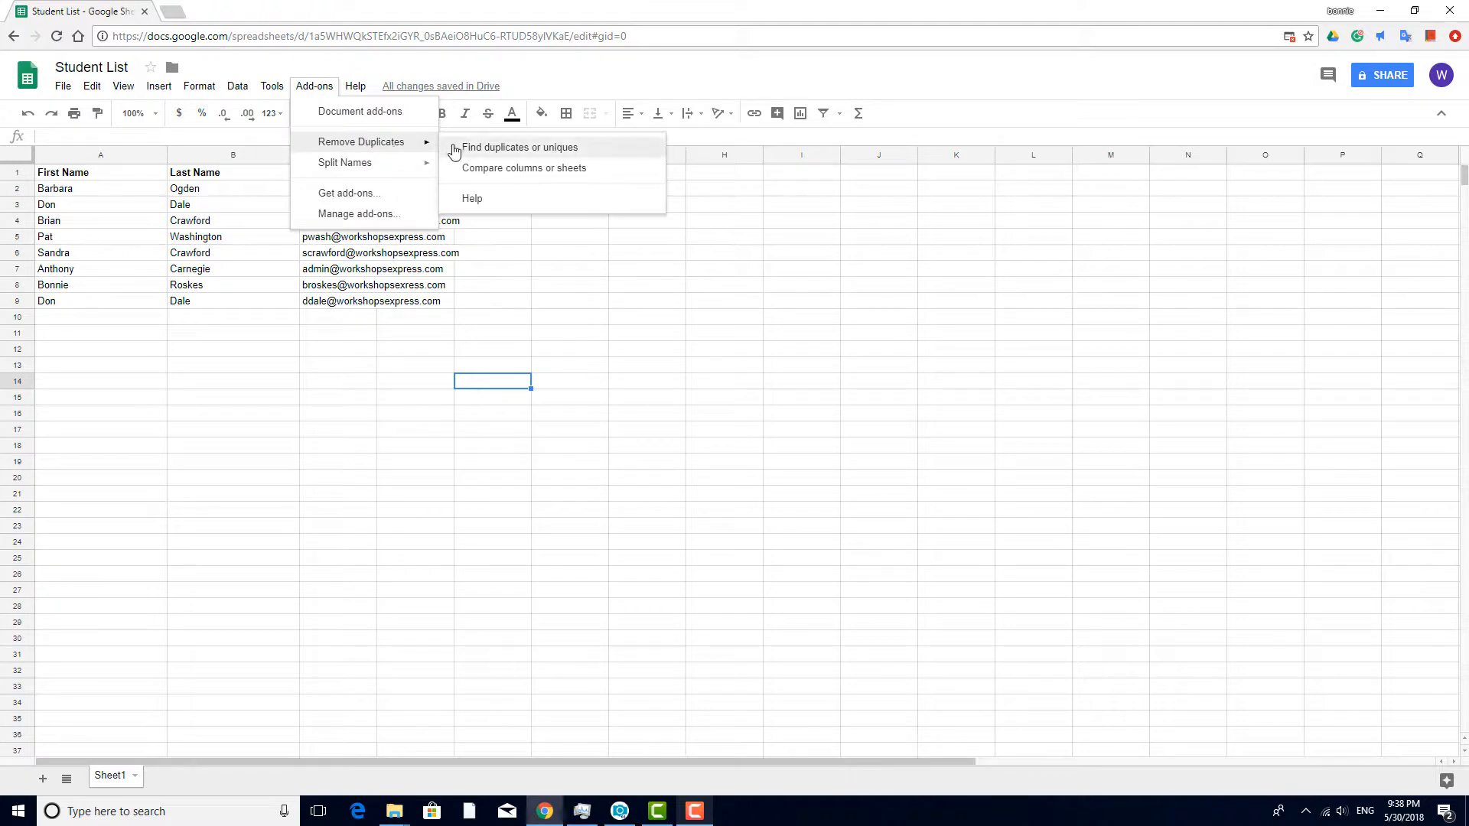
pyautogui.click(504, 145)
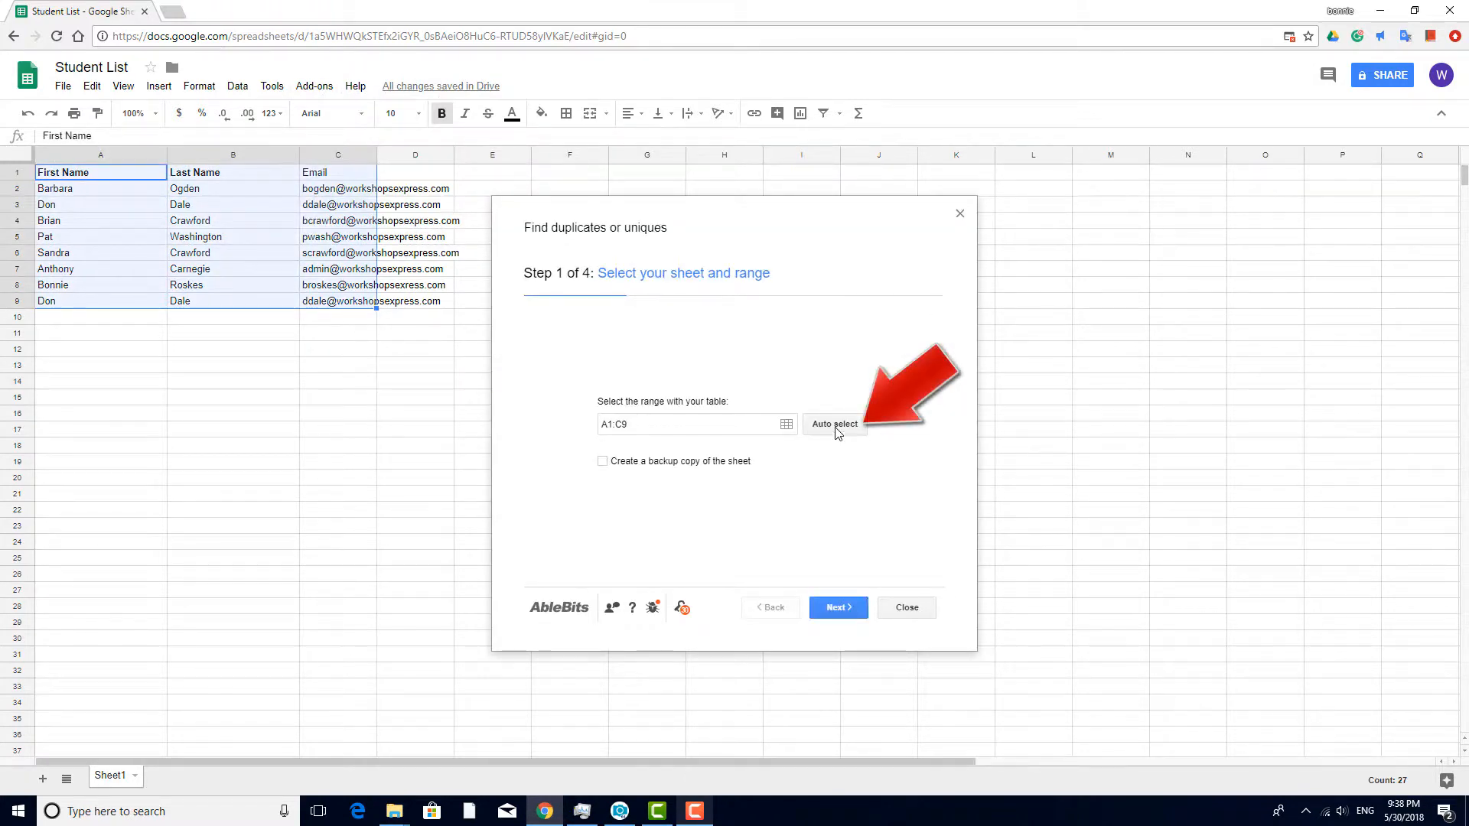
pyautogui.click(839, 608)
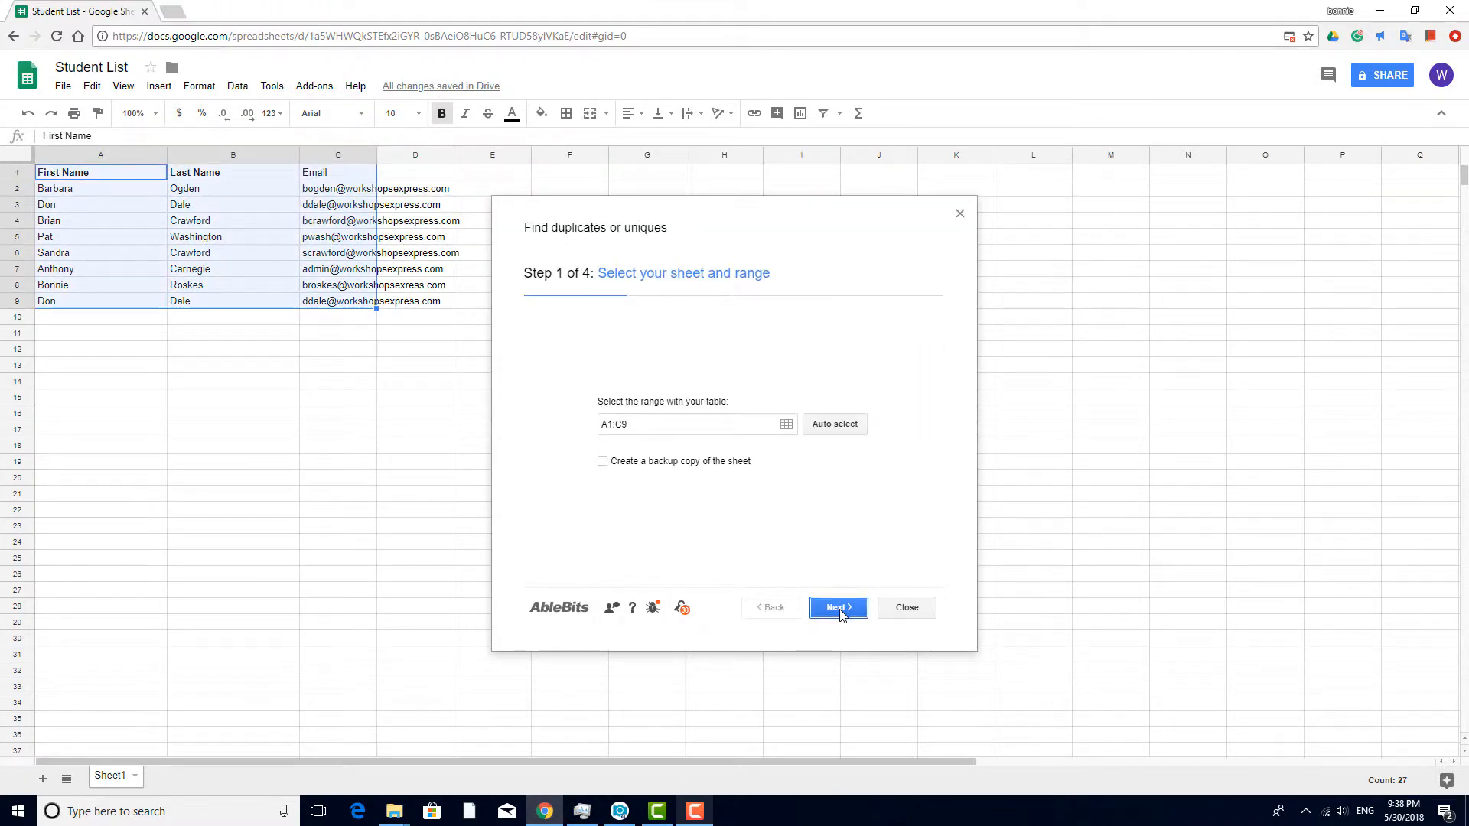
pyautogui.click(839, 611)
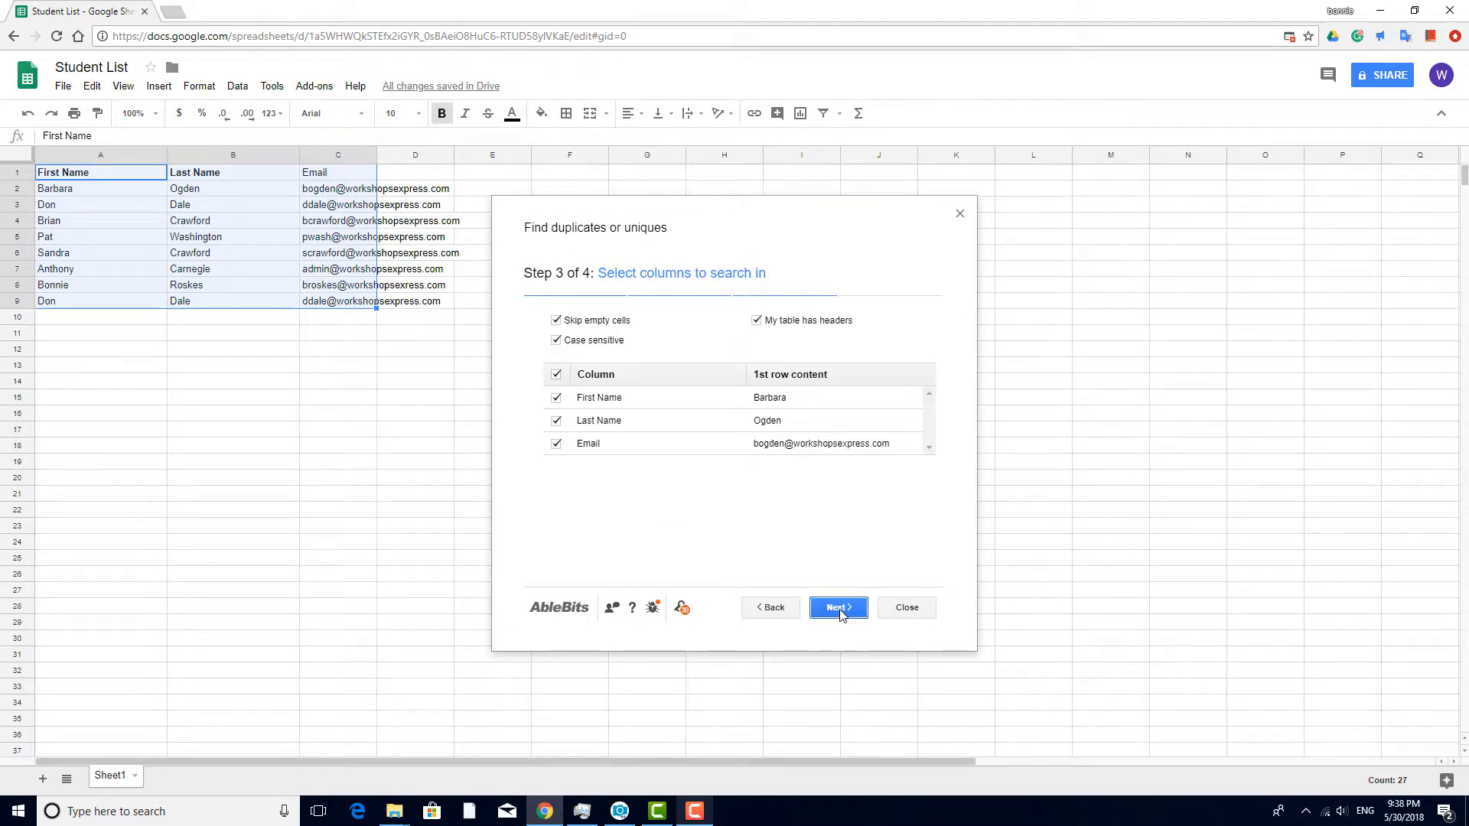
pyautogui.click(839, 610)
pyautogui.click(838, 608)
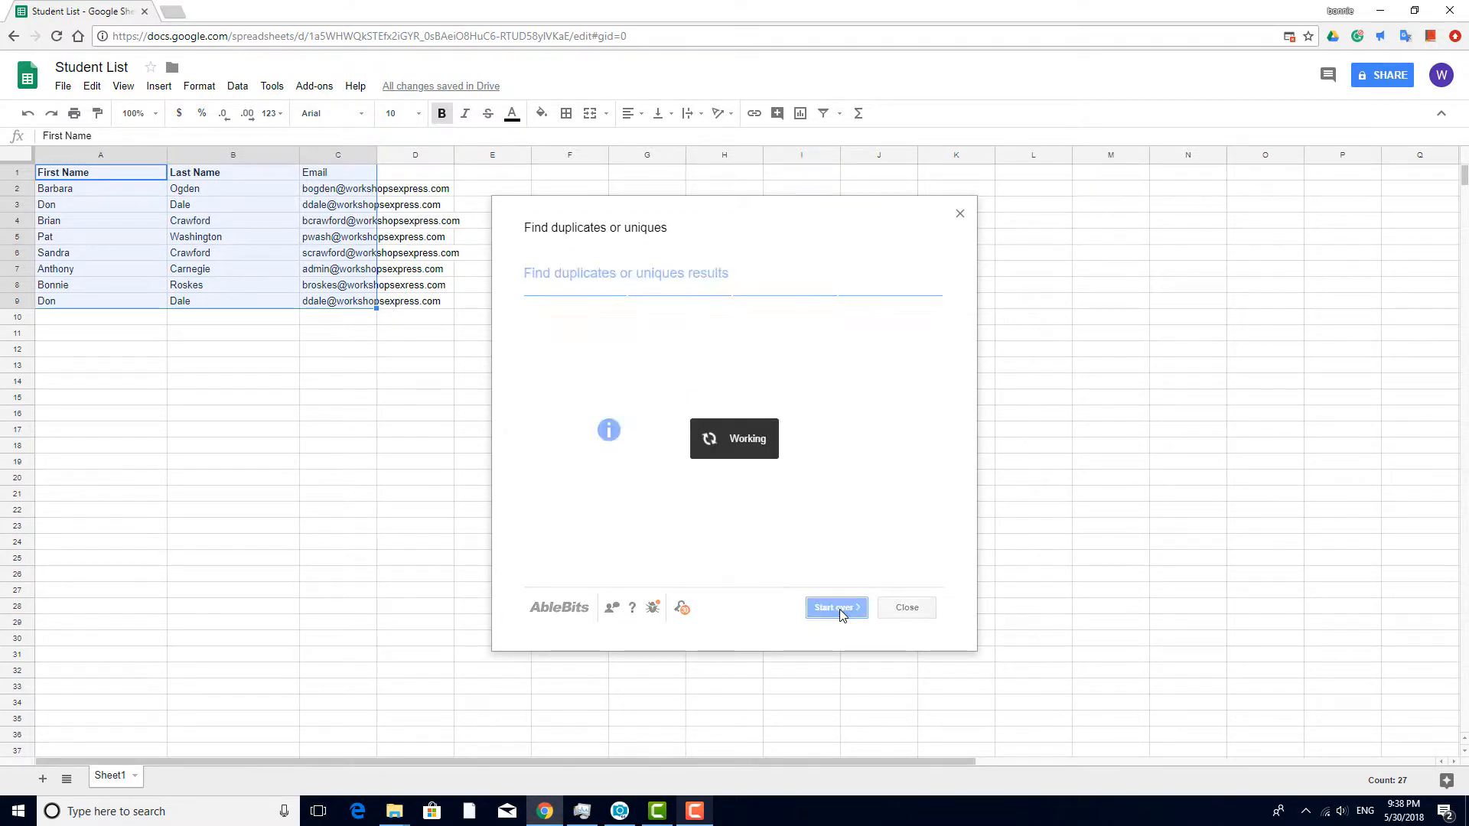
pyautogui.click(959, 214)
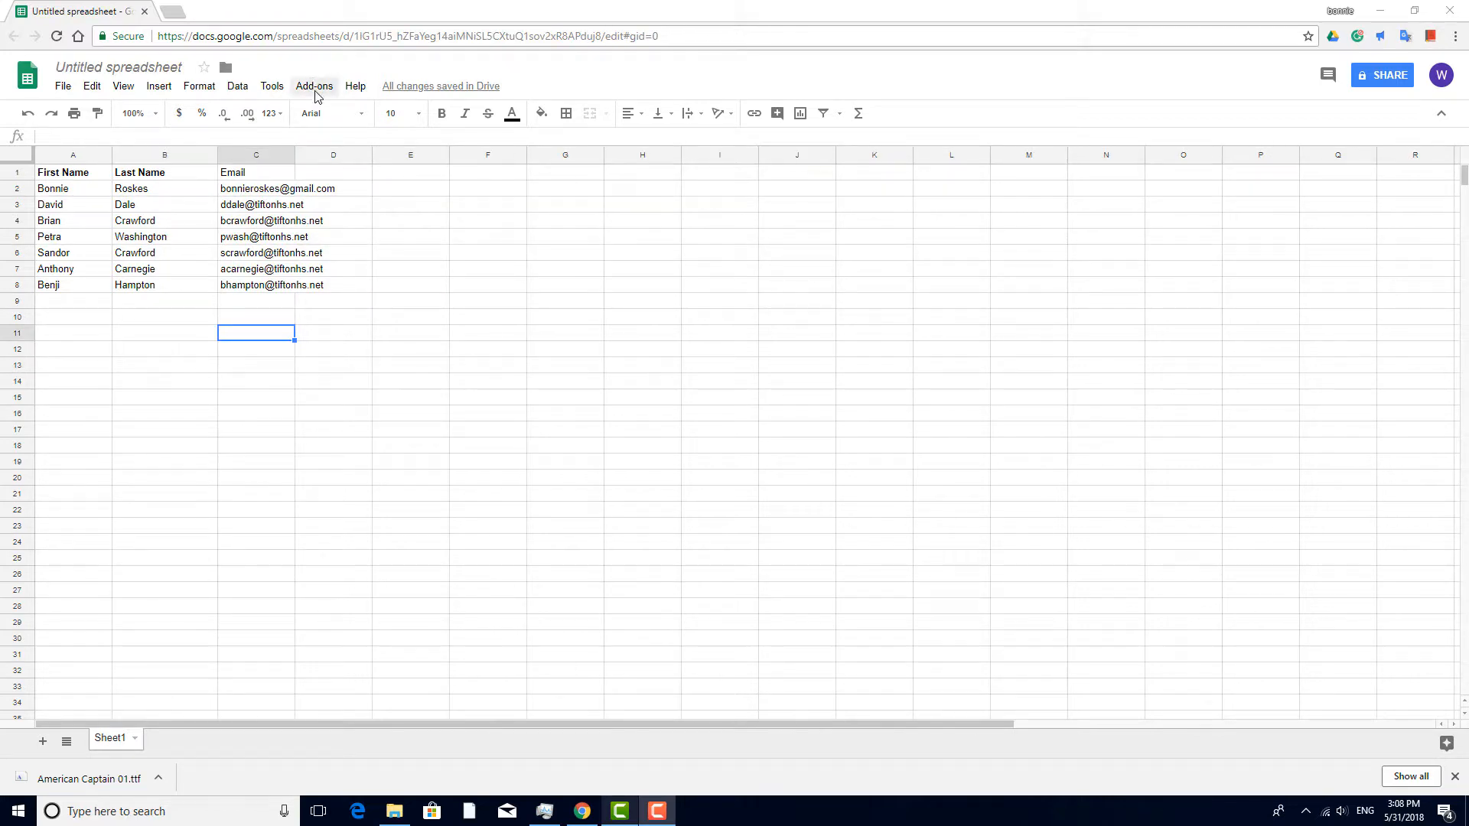
# Launch Doctopus in the untitled roster spreadsheet and set its mode to distribute Drive resources to a roster.
pyautogui.click(314, 86)
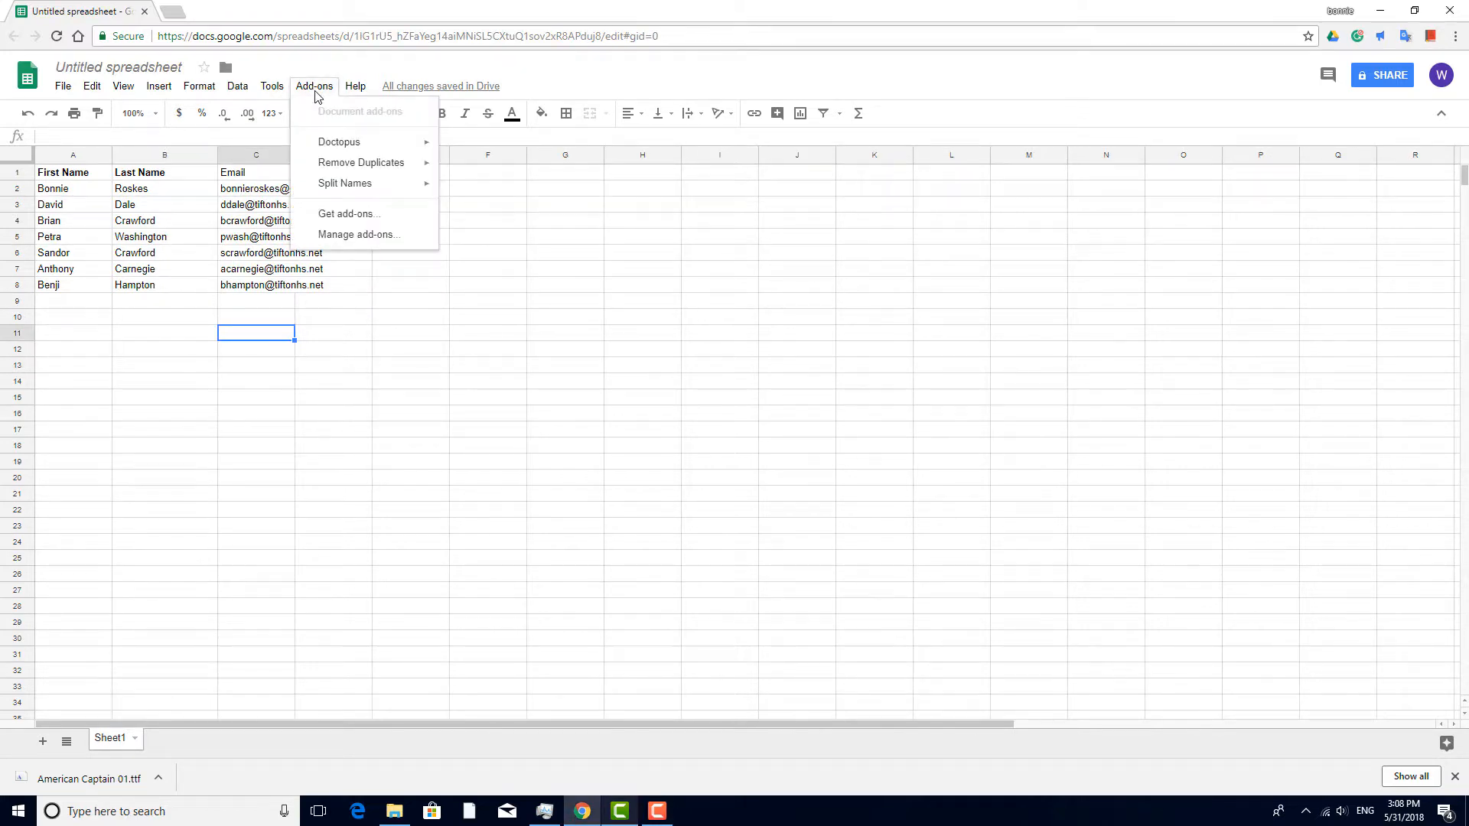
pyautogui.moveTo(371, 143)
pyautogui.click(498, 145)
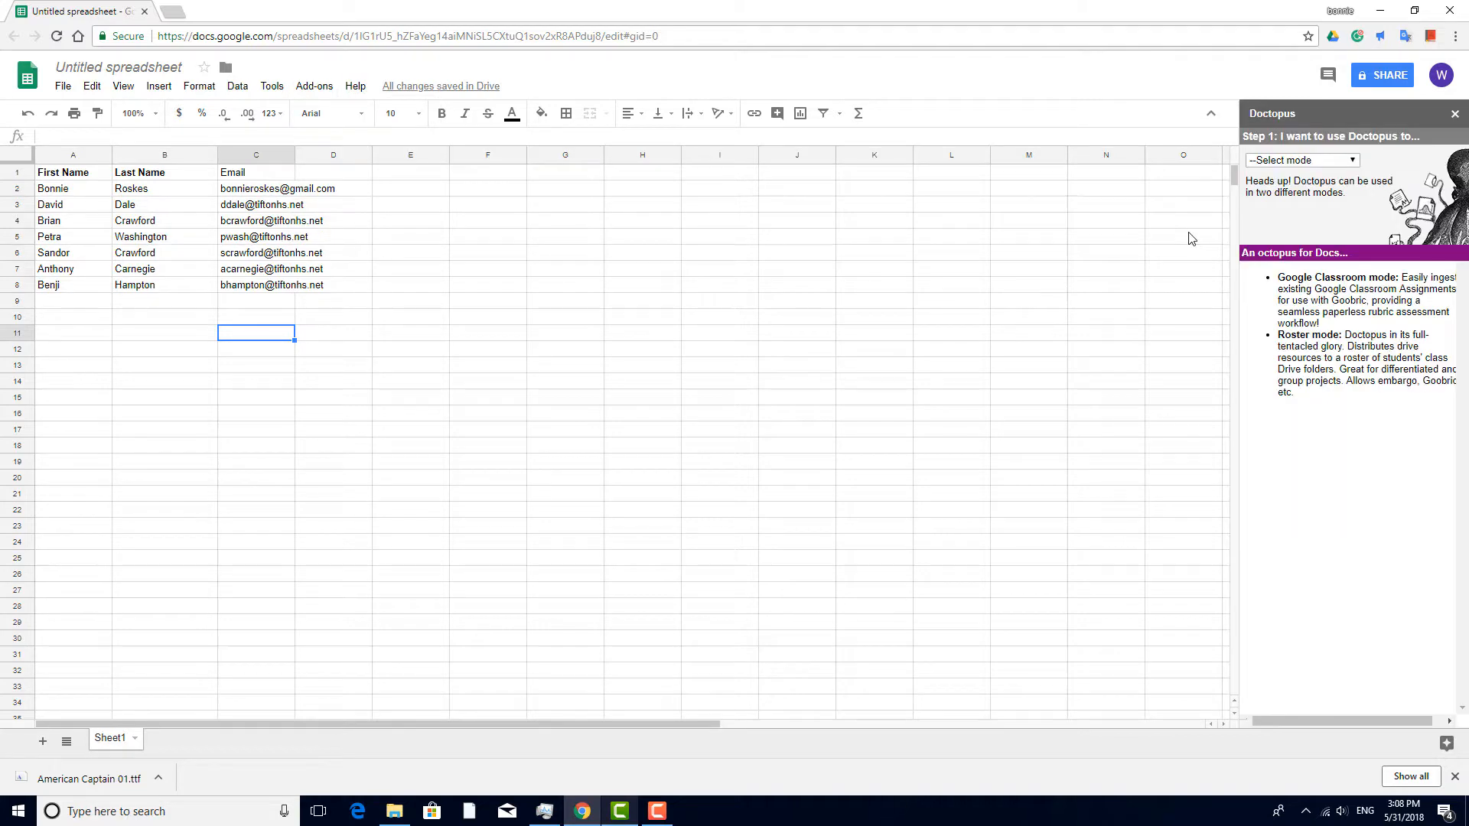
pyautogui.click(1352, 161)
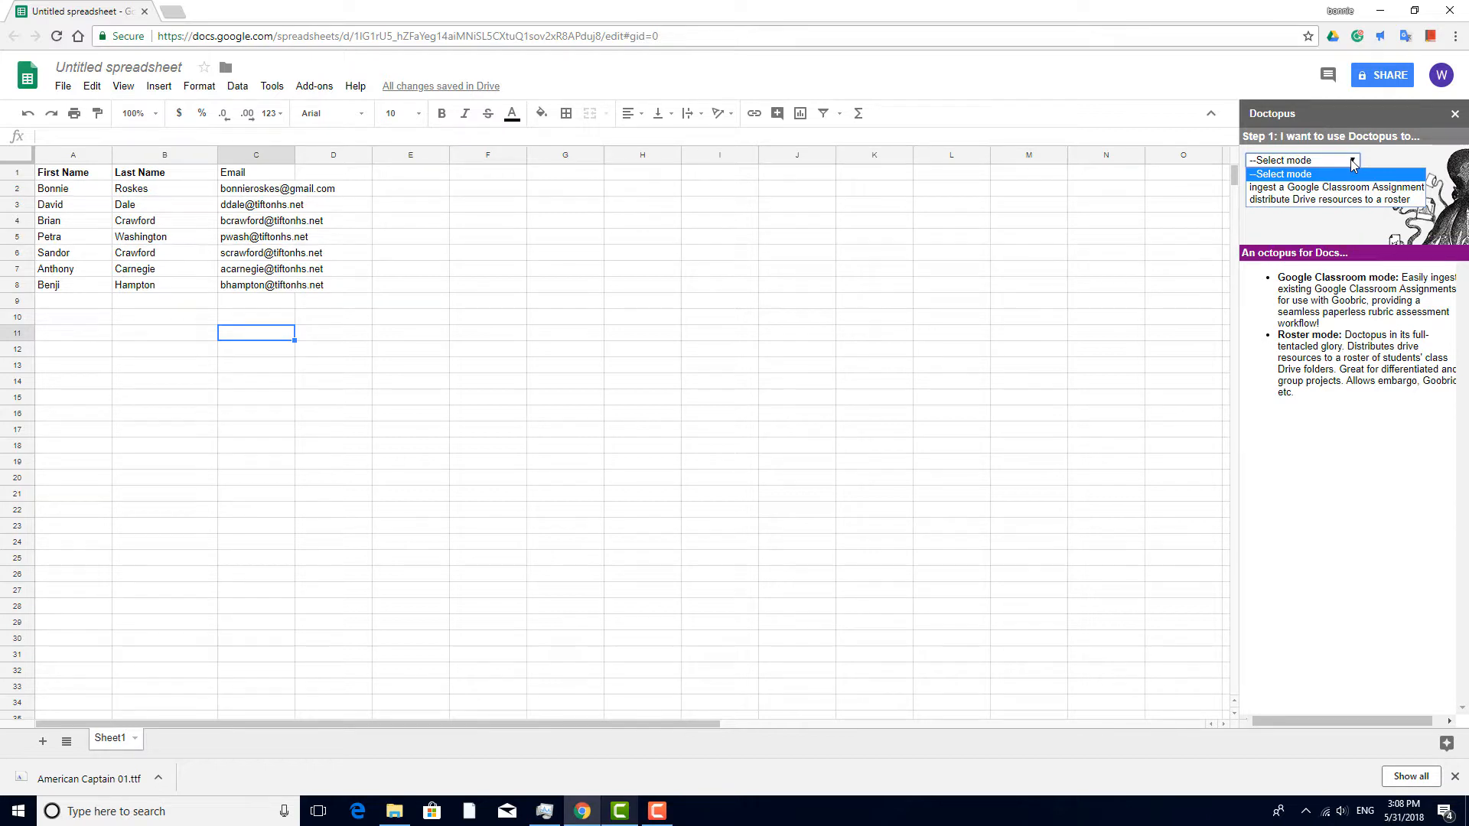
pyautogui.click(1361, 206)
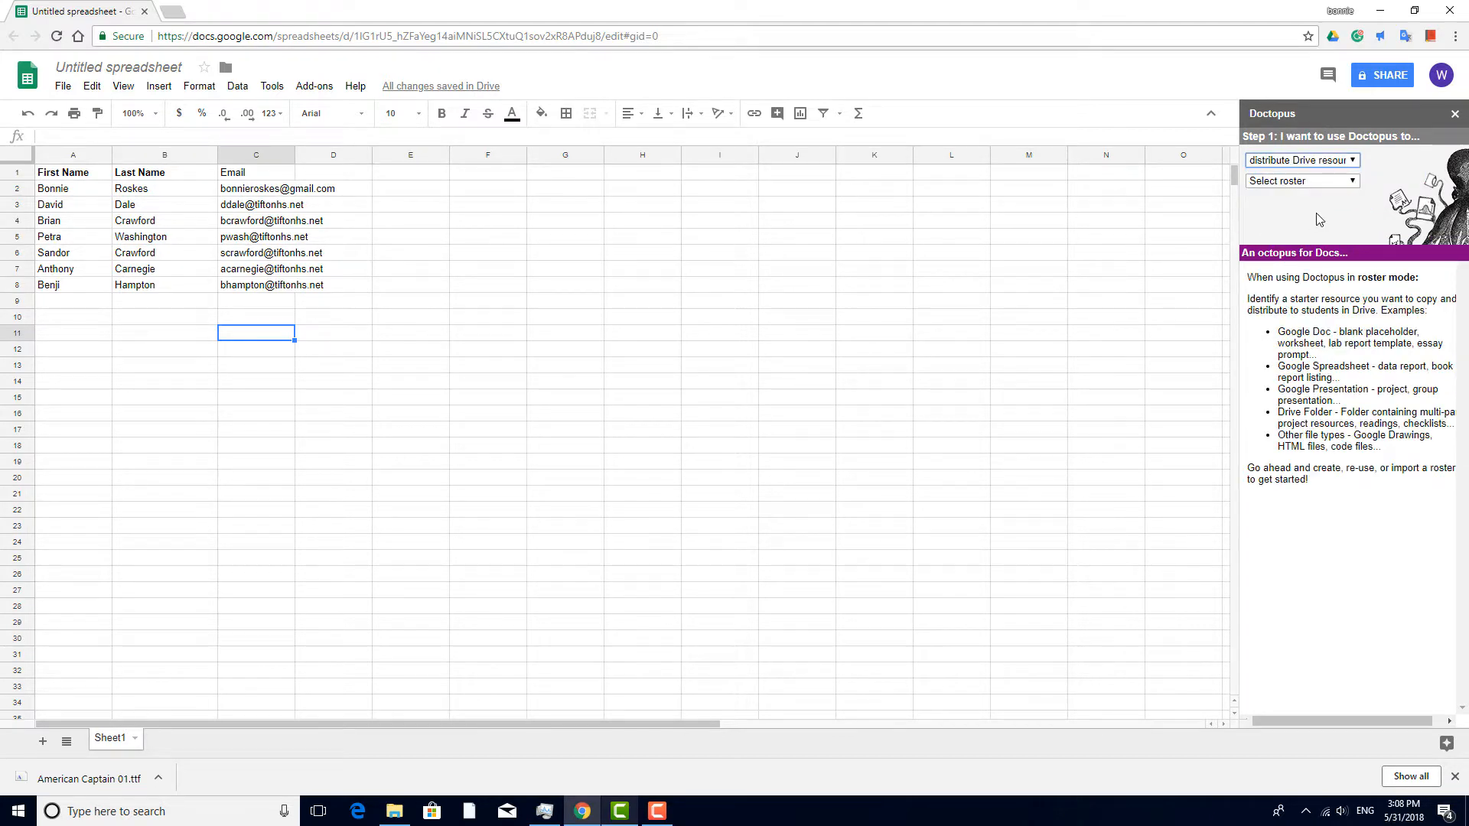
# Create a new Doctopus roster with the build method set to on this Sheet.
pyautogui.click(1354, 181)
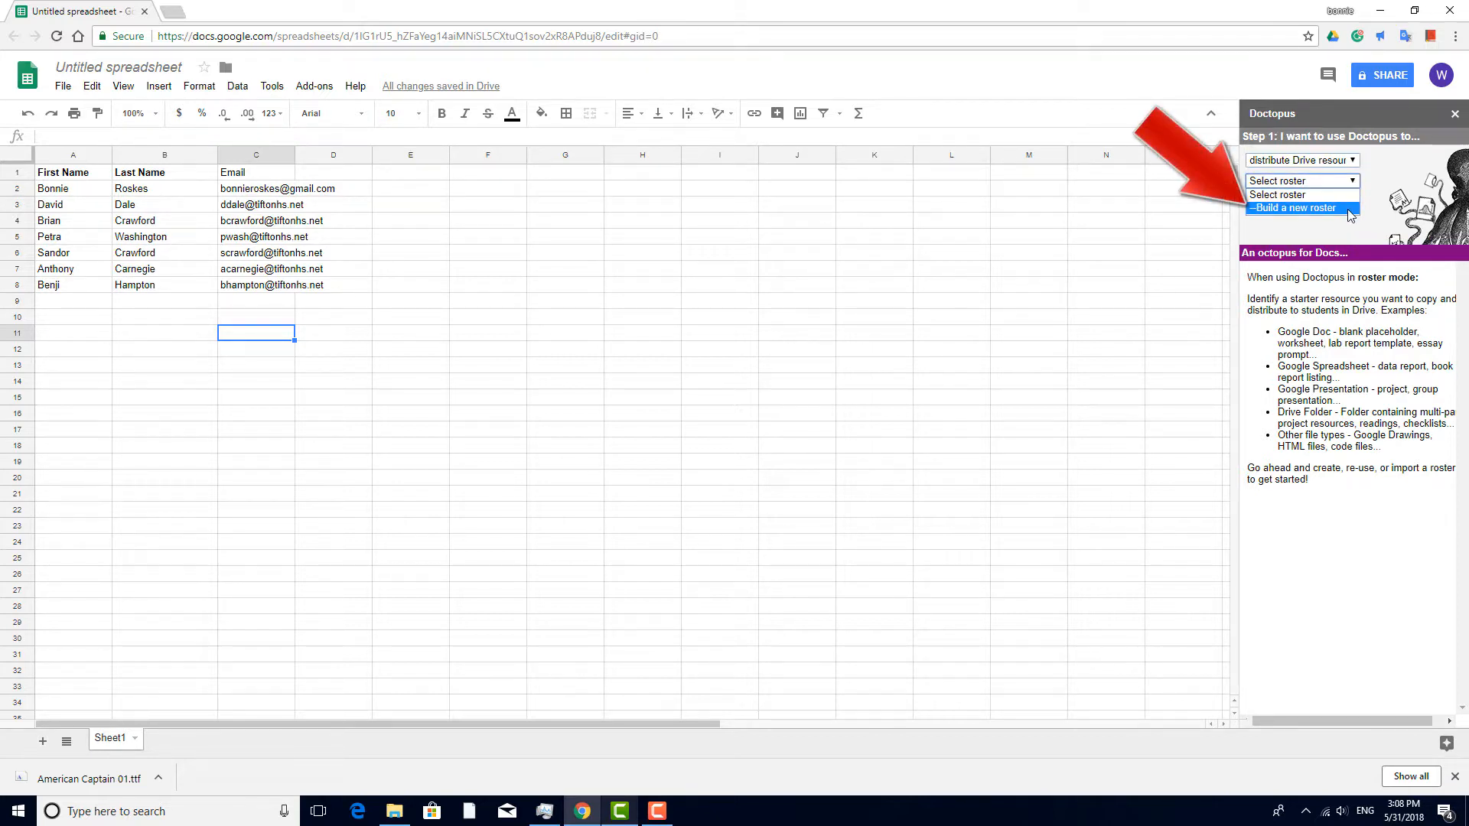
pyautogui.click(1350, 208)
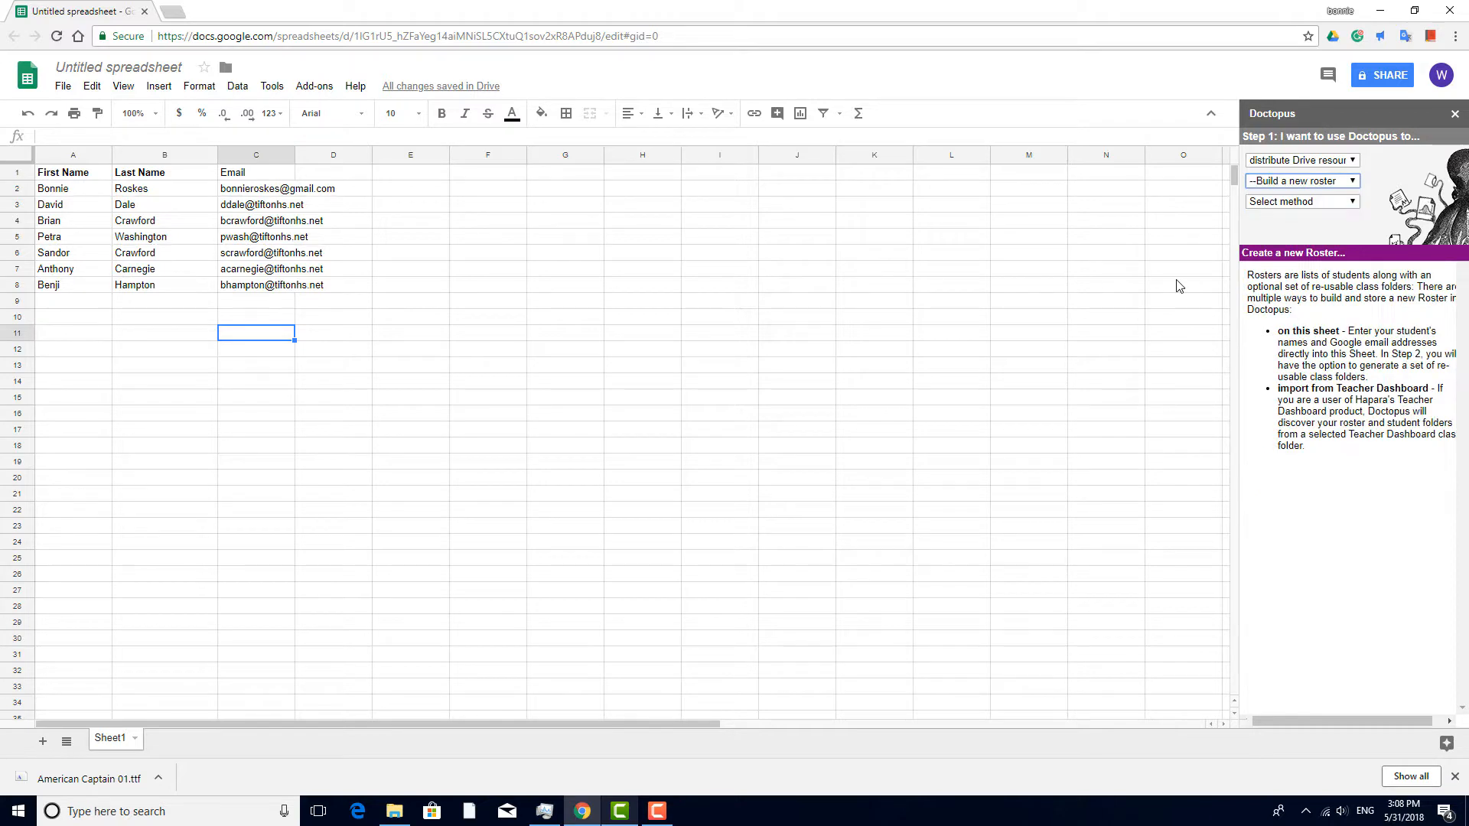
pyautogui.click(1351, 202)
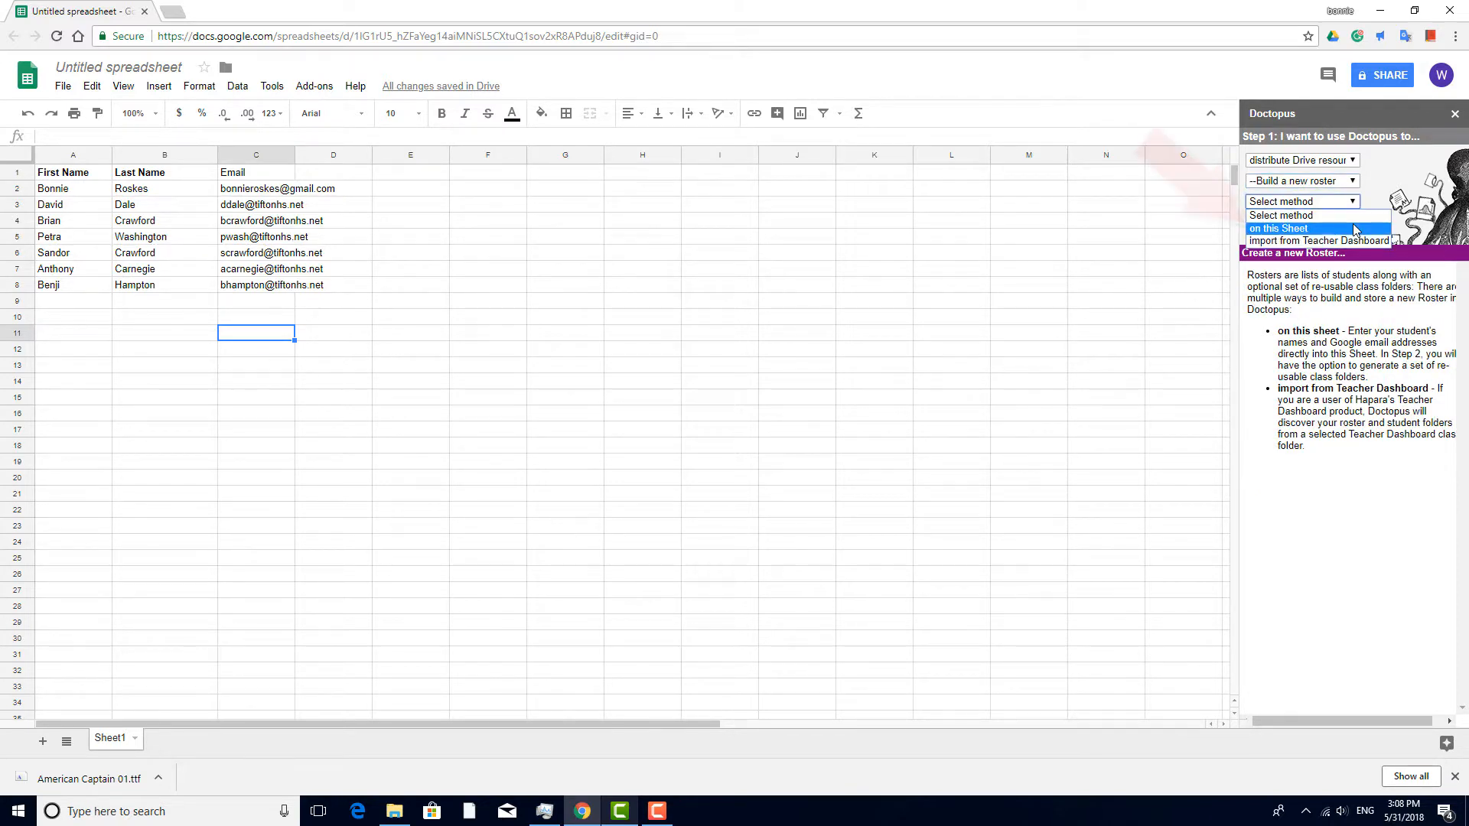
pyautogui.click(1353, 228)
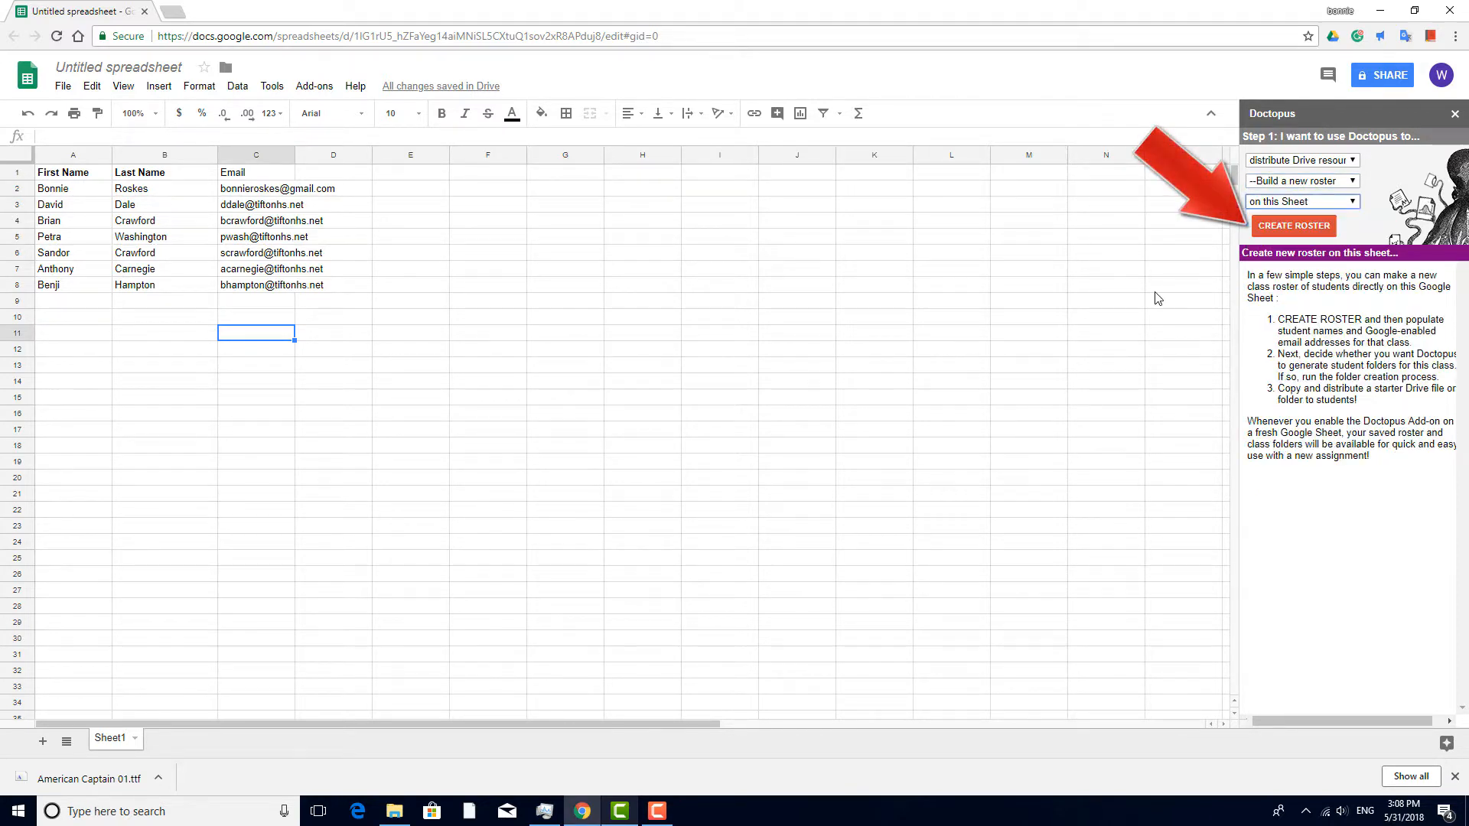
pyautogui.click(1307, 232)
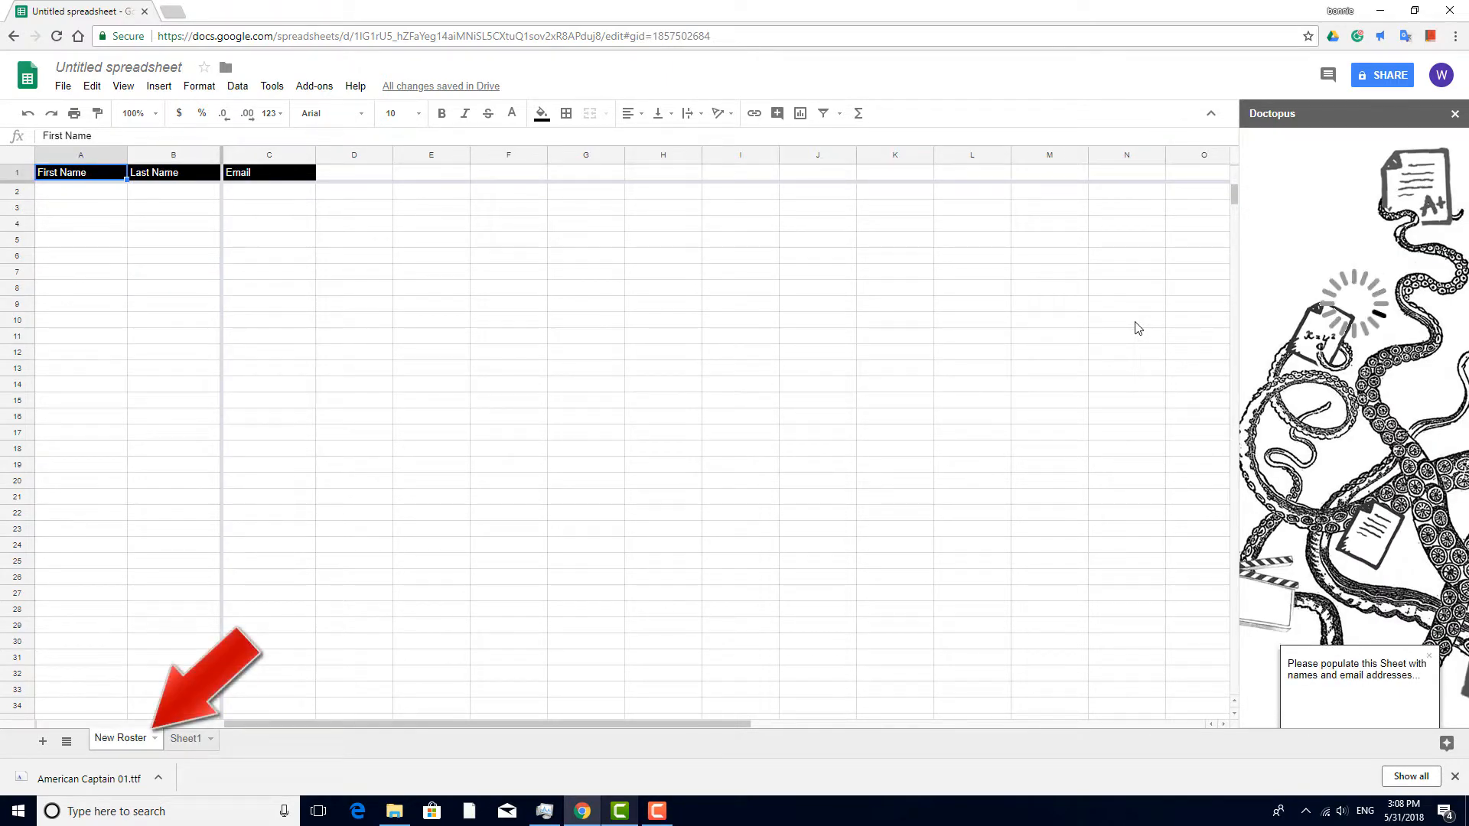
# Copy the student names and emails in A2:C8 of Sheet1 into the New Roster sheet starting at cell A2.
pyautogui.click(191, 740)
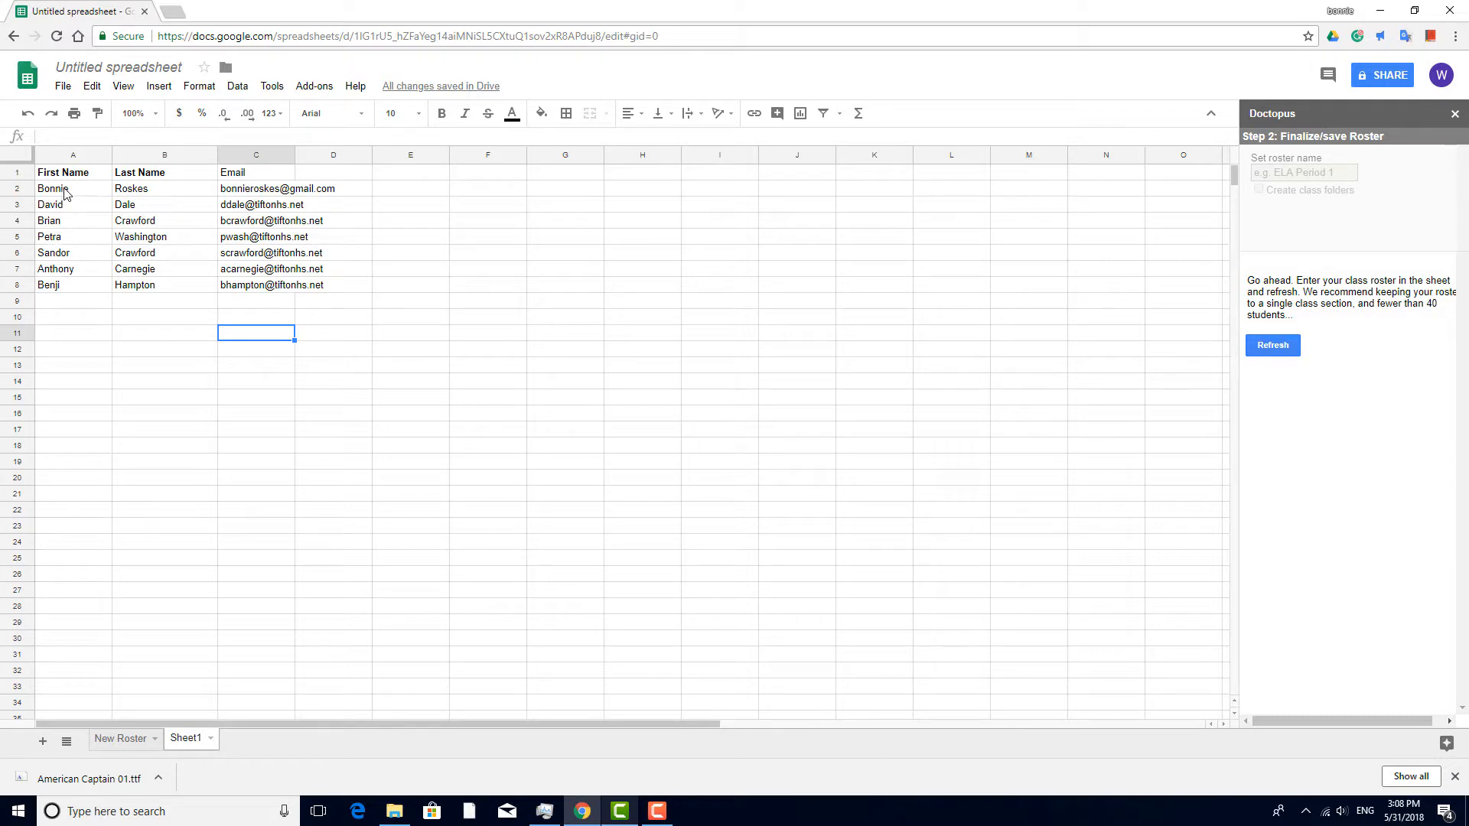
pyautogui.moveTo(65, 192); pyautogui.dragTo(277, 287)
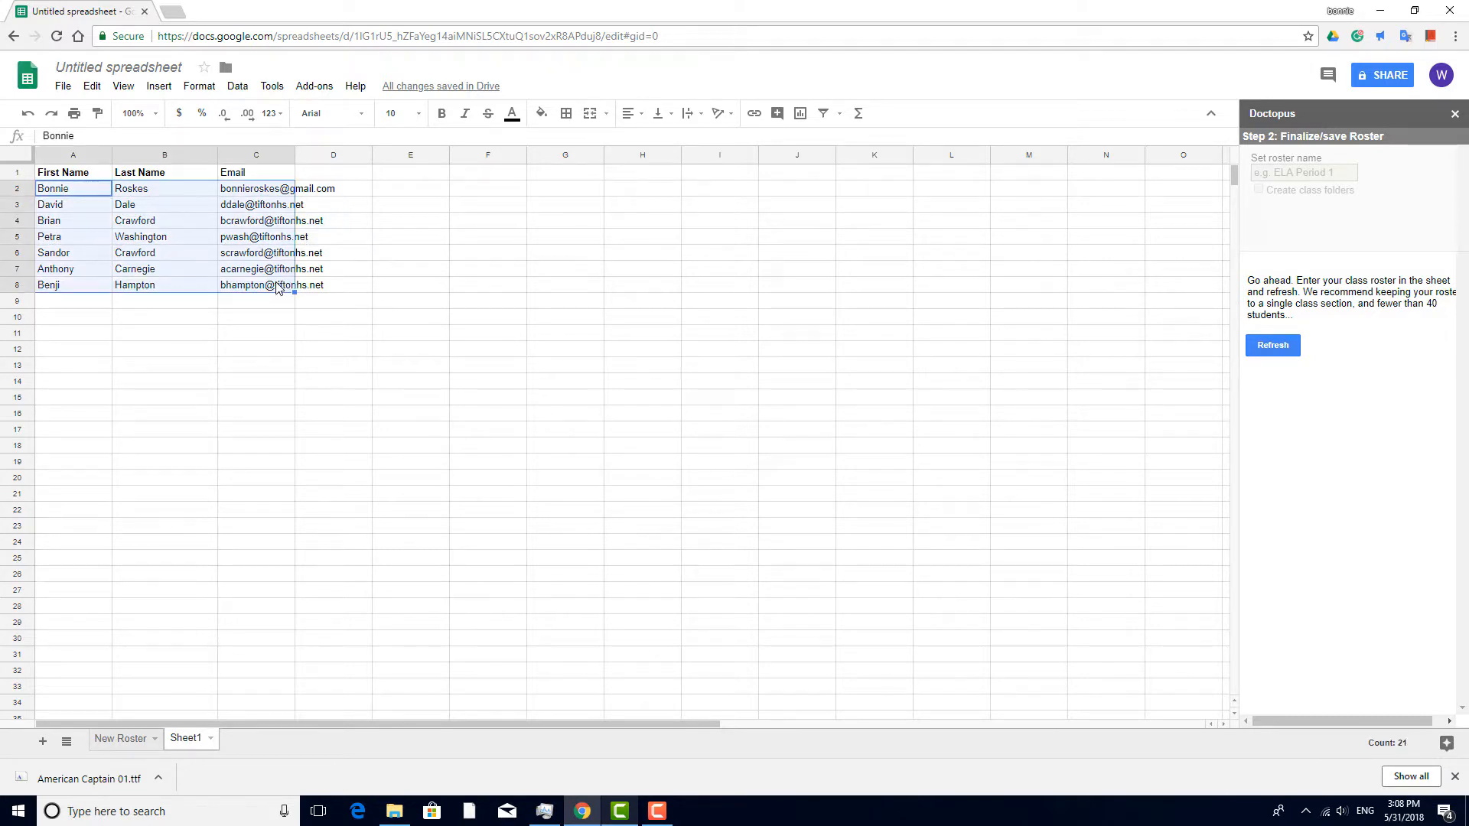
pyautogui.hotkey('ctrl', 'c')
pyautogui.click(123, 739)
pyautogui.click(86, 193)
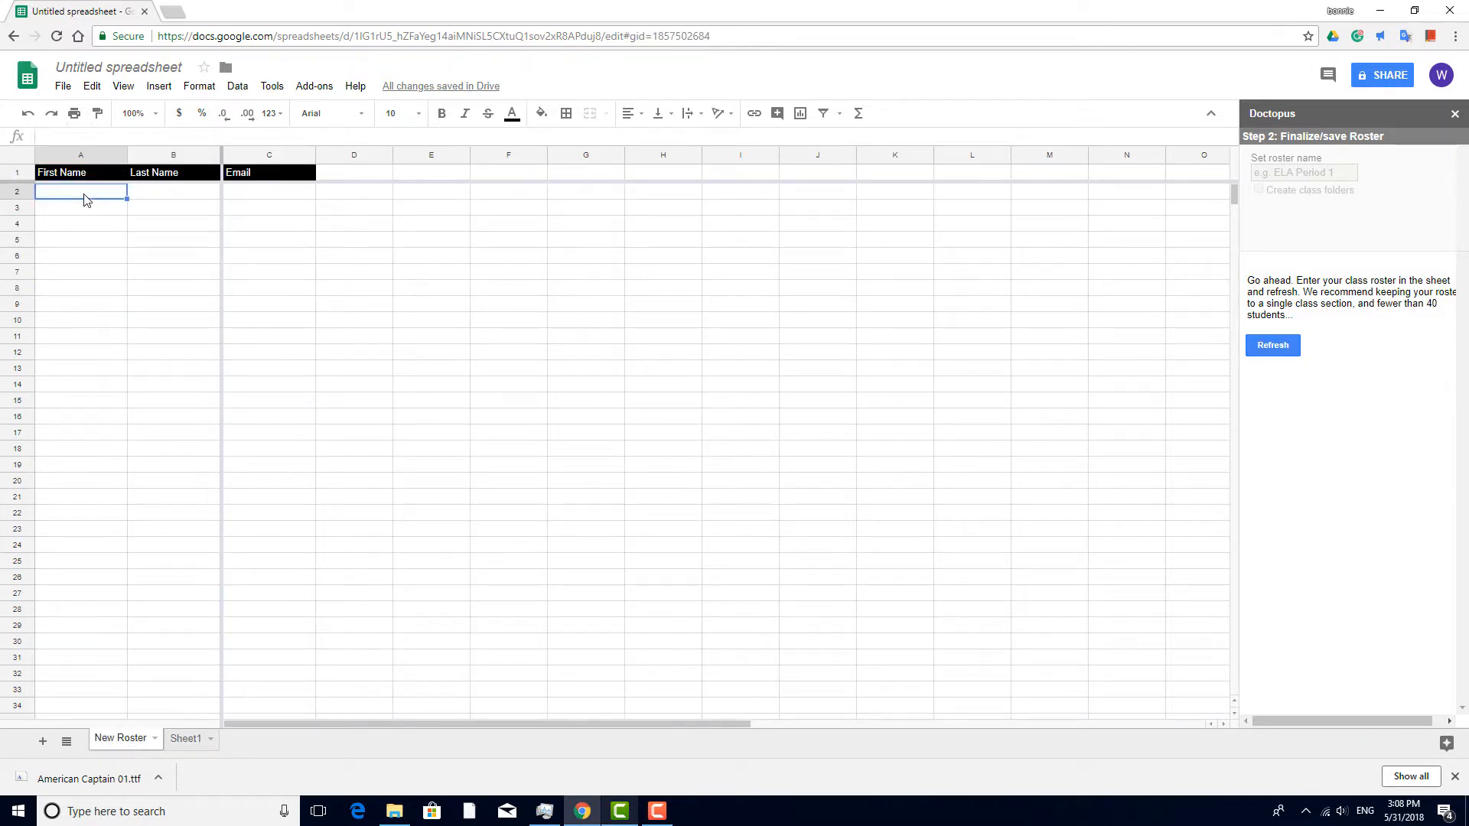
pyautogui.hotkey('ctrl', 'v')
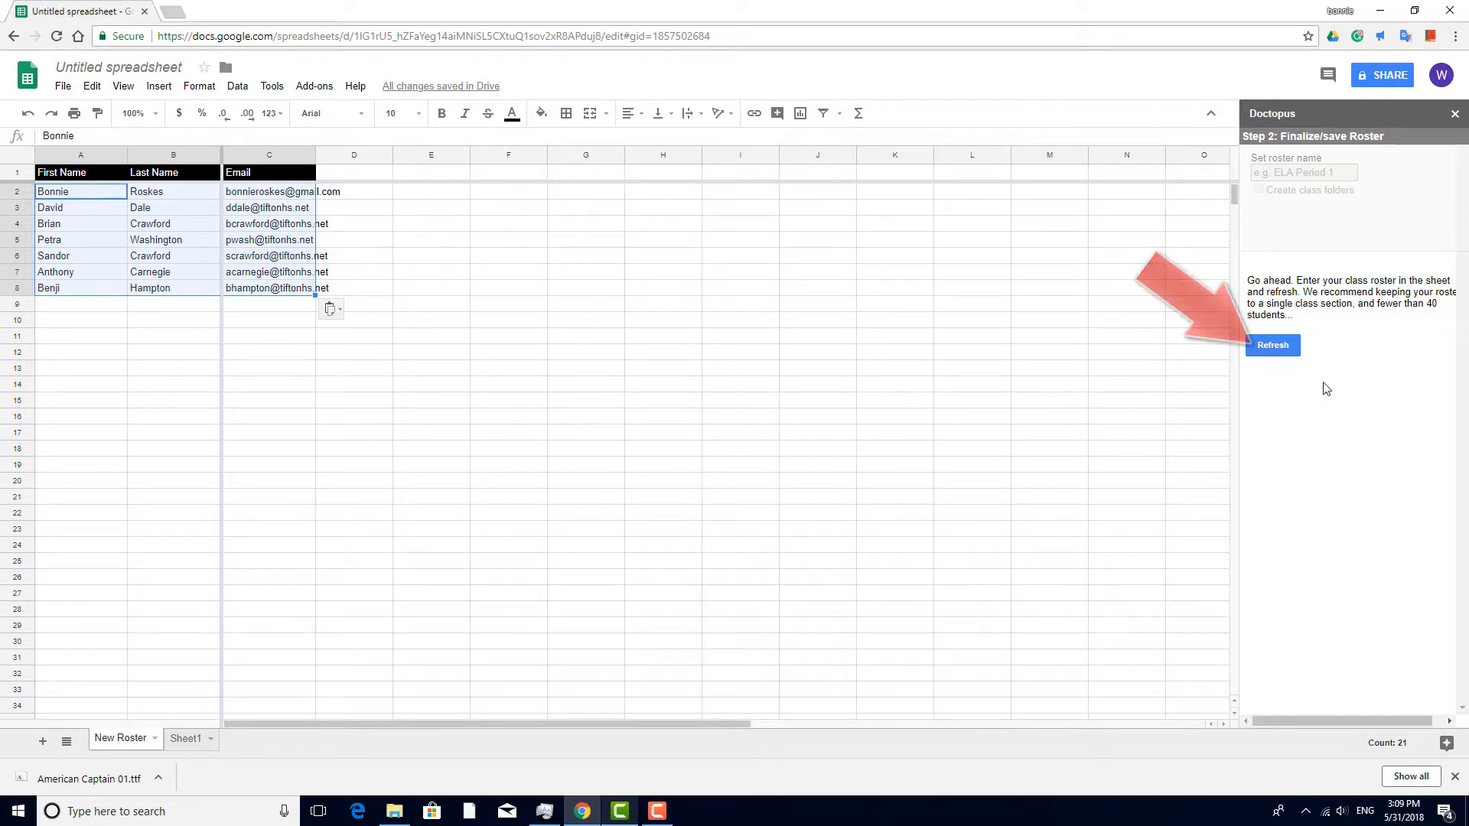
# Refresh the Doctopus roster, name it "Period 1 History" and enable Create class folders.
pyautogui.click(1274, 346)
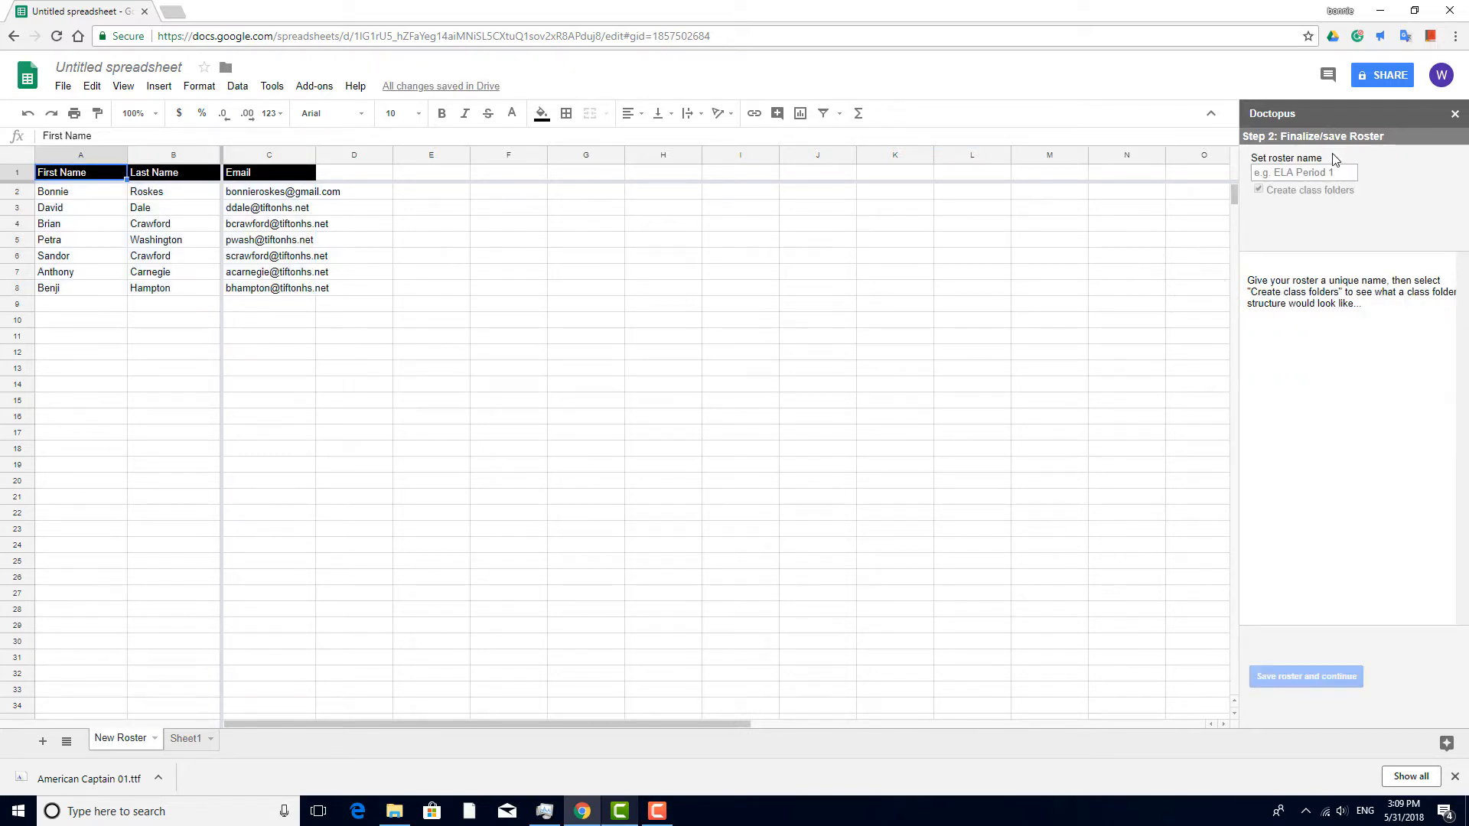
pyautogui.click(1339, 174)
pyautogui.write('Period 1 History')
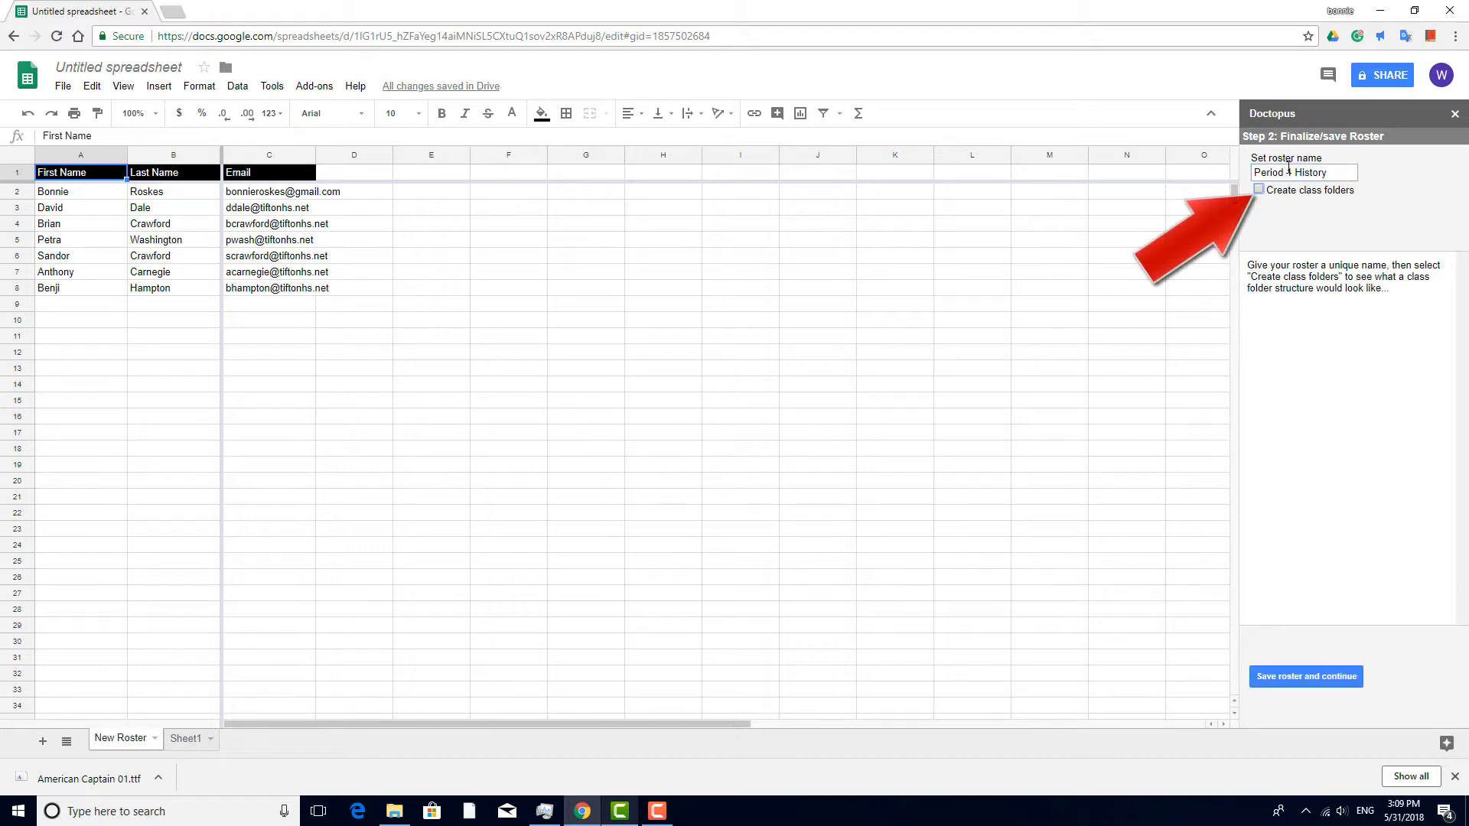
pyautogui.click(1258, 190)
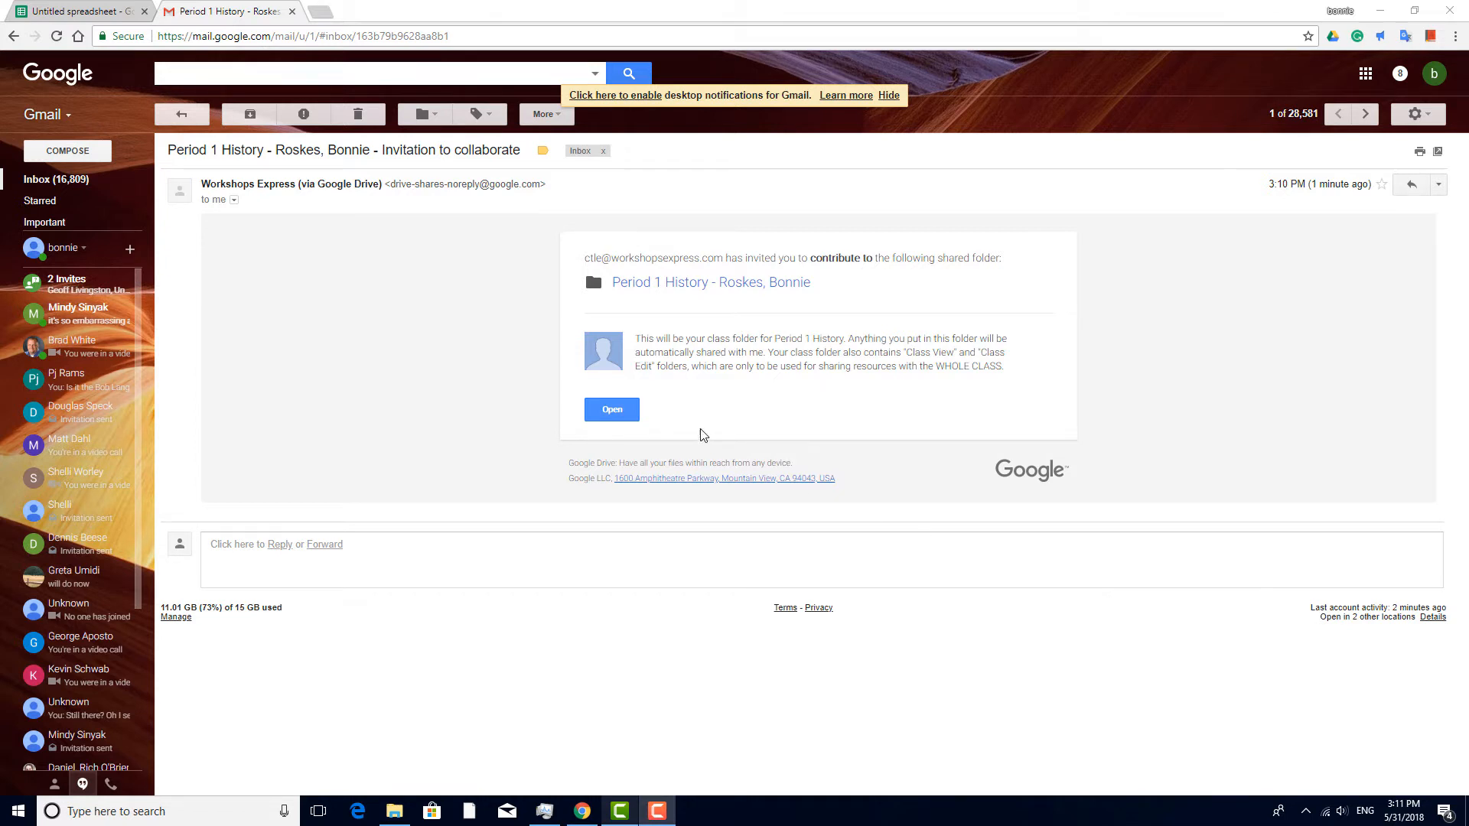
# Open the shared class folder from the Gmail invitation, and open Class Edit - Period 1 History inside the Period 1 History folder in Drive.
pyautogui.click(611, 410)
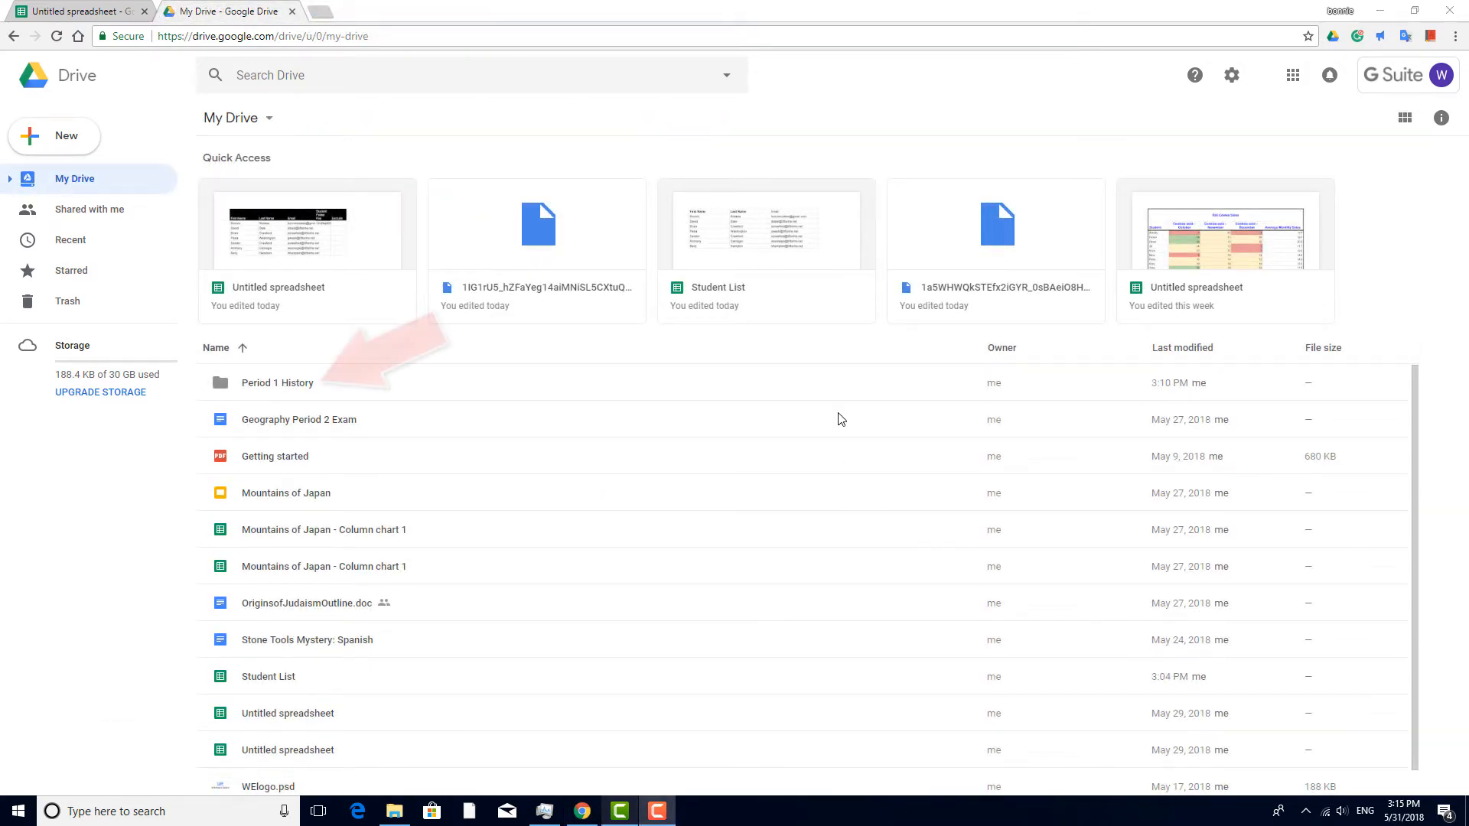
pyautogui.doubleClick(279, 387)
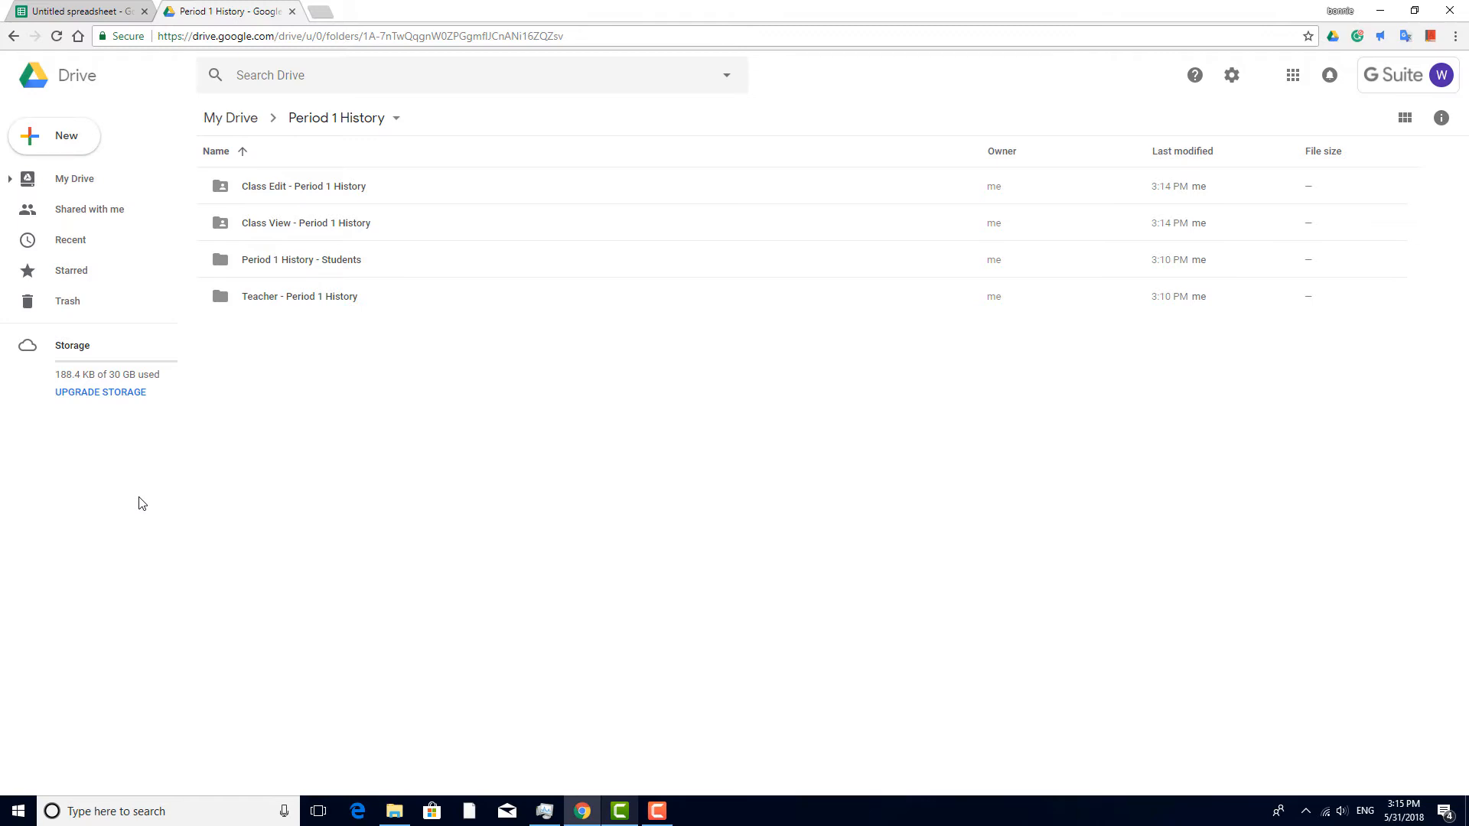
pyautogui.doubleClick(298, 190)
# Create a Google Doc in the Class Edit folder containing "Here is your assignment!" and title it "Homework May 30".
pyautogui.click(54, 135)
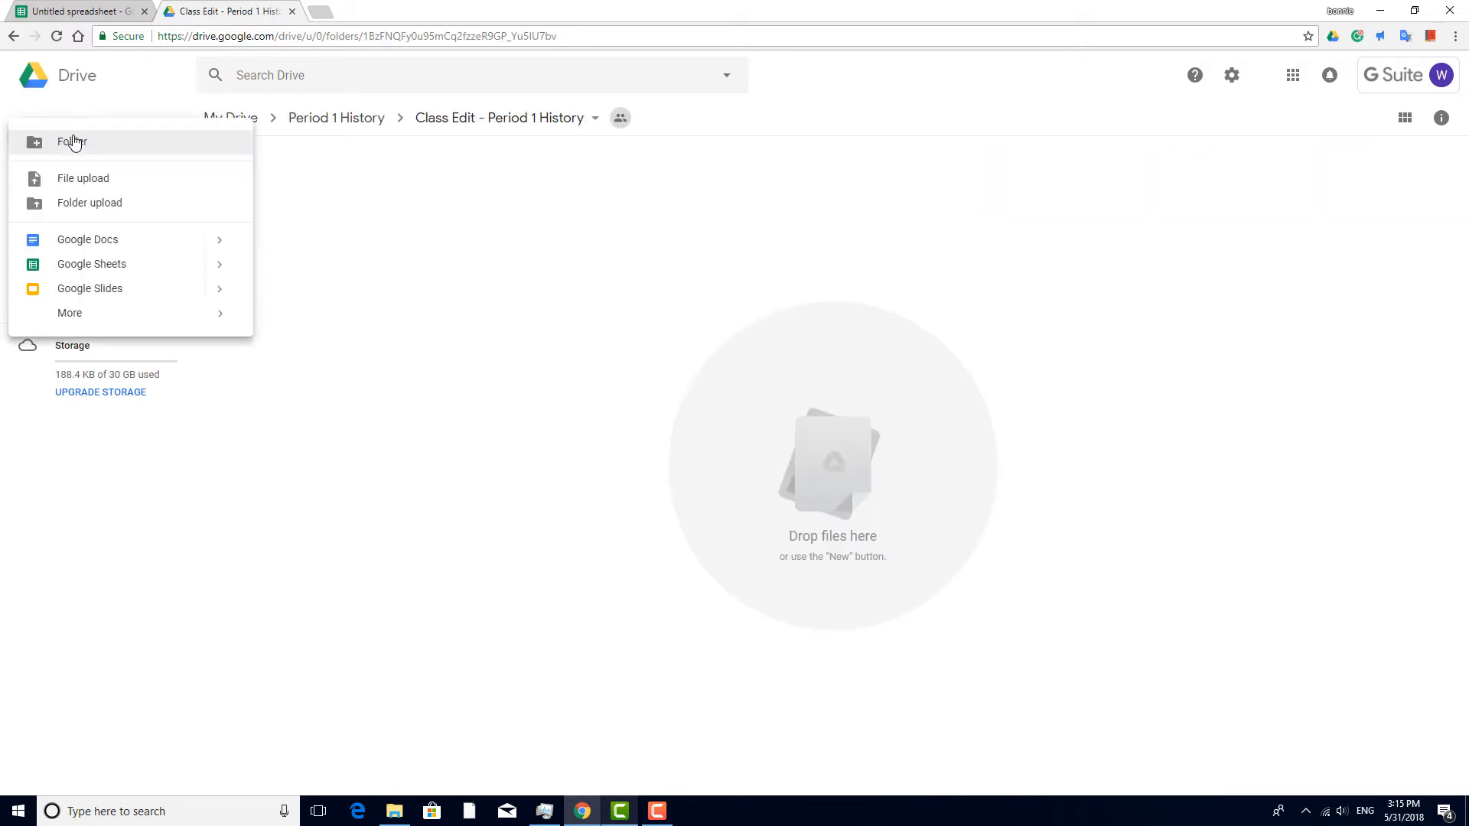
pyautogui.click(102, 241)
pyautogui.click(858, 454)
pyautogui.write('Here is your assignment!')
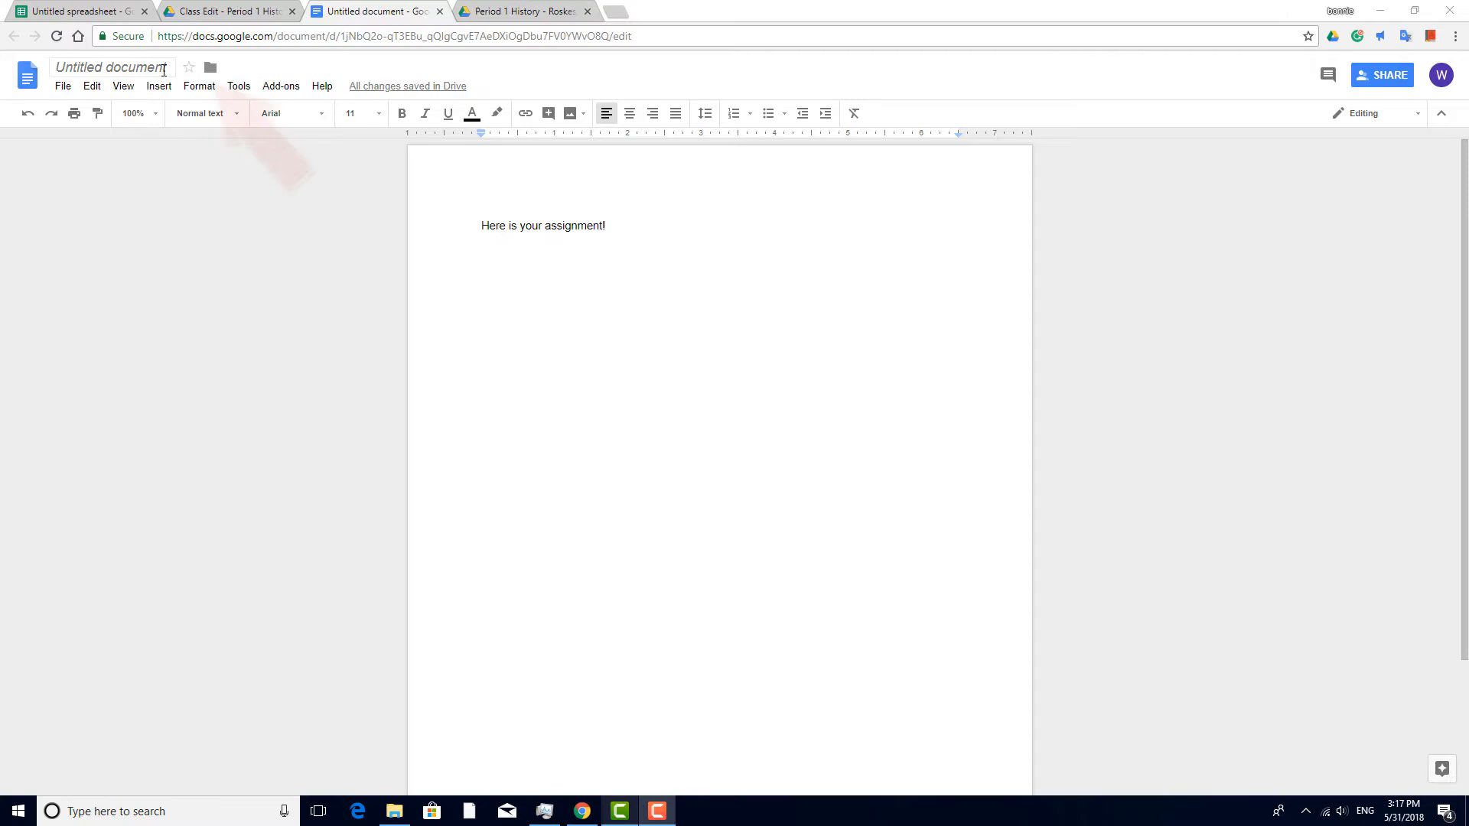
pyautogui.click(163, 70)
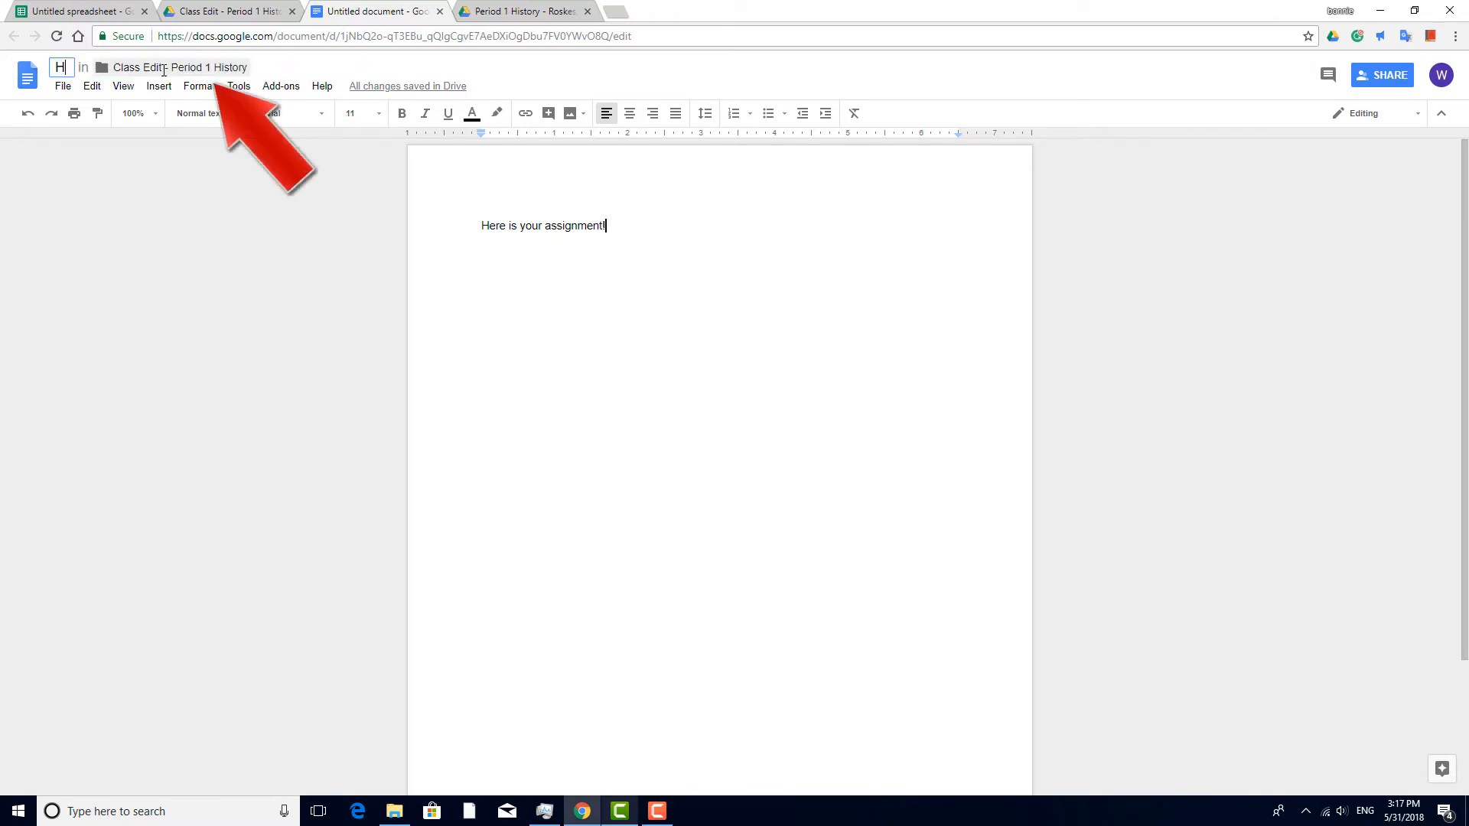
pyautogui.write('Homework May 30')
# Open Homework May 30 through the student's Class Edit folder and add "Now I an completing it!" below the assignment line.
pyautogui.click(502, 13)
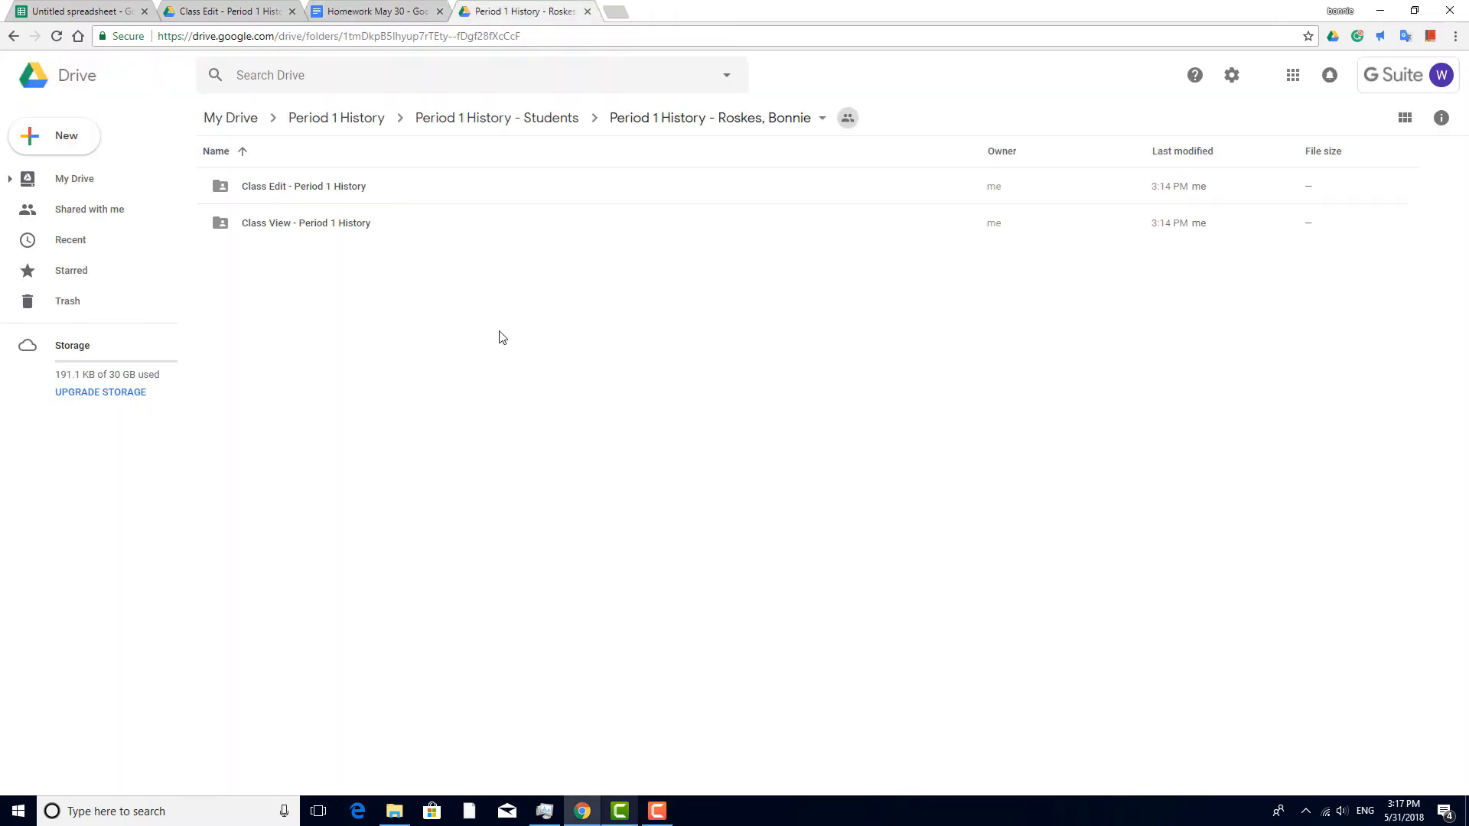
pyautogui.doubleClick(305, 187)
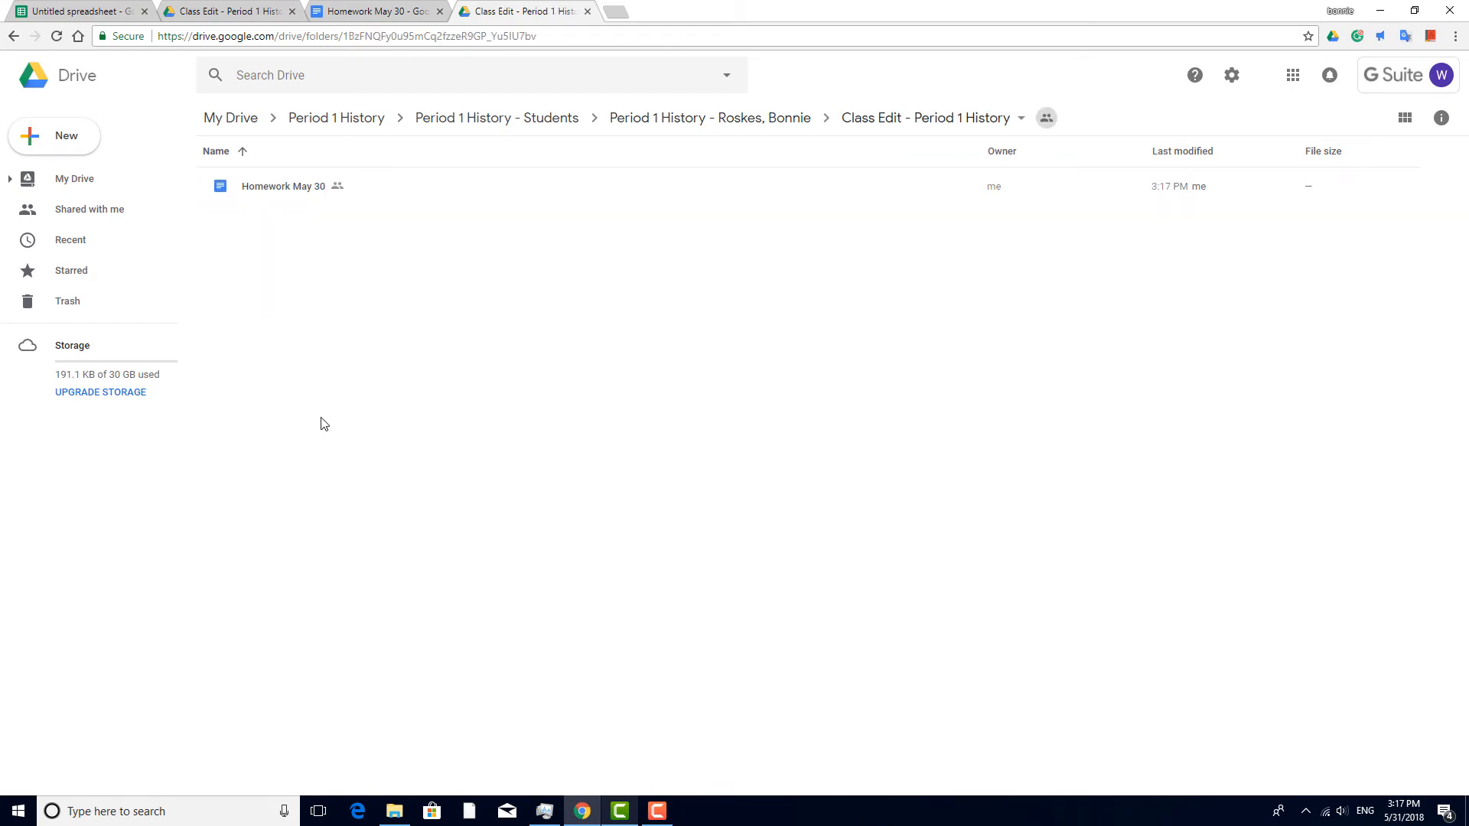
pyautogui.doubleClick(302, 189)
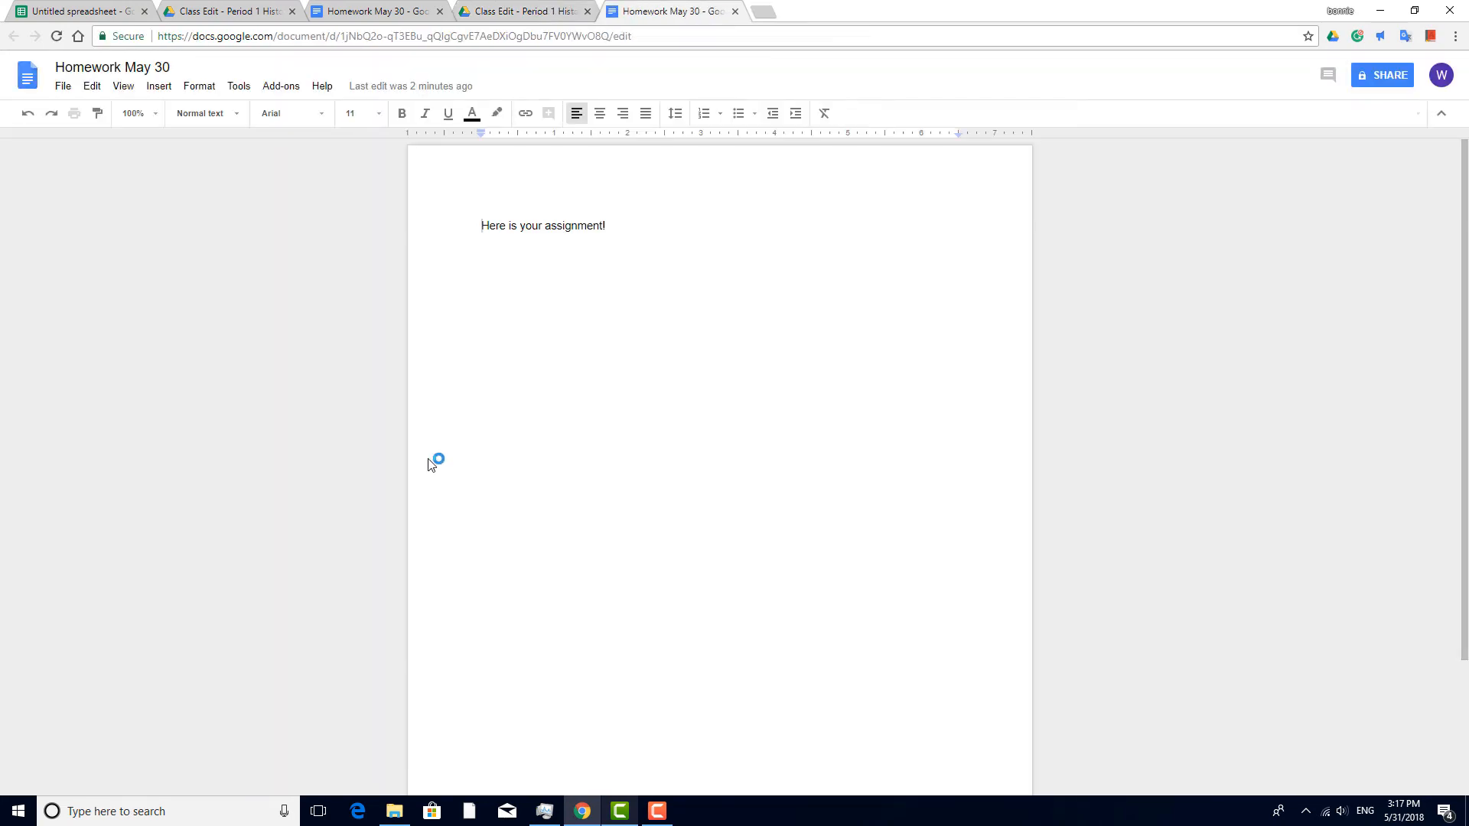
pyautogui.press('Return')
pyautogui.press('Return')
pyautogui.write('Now ')
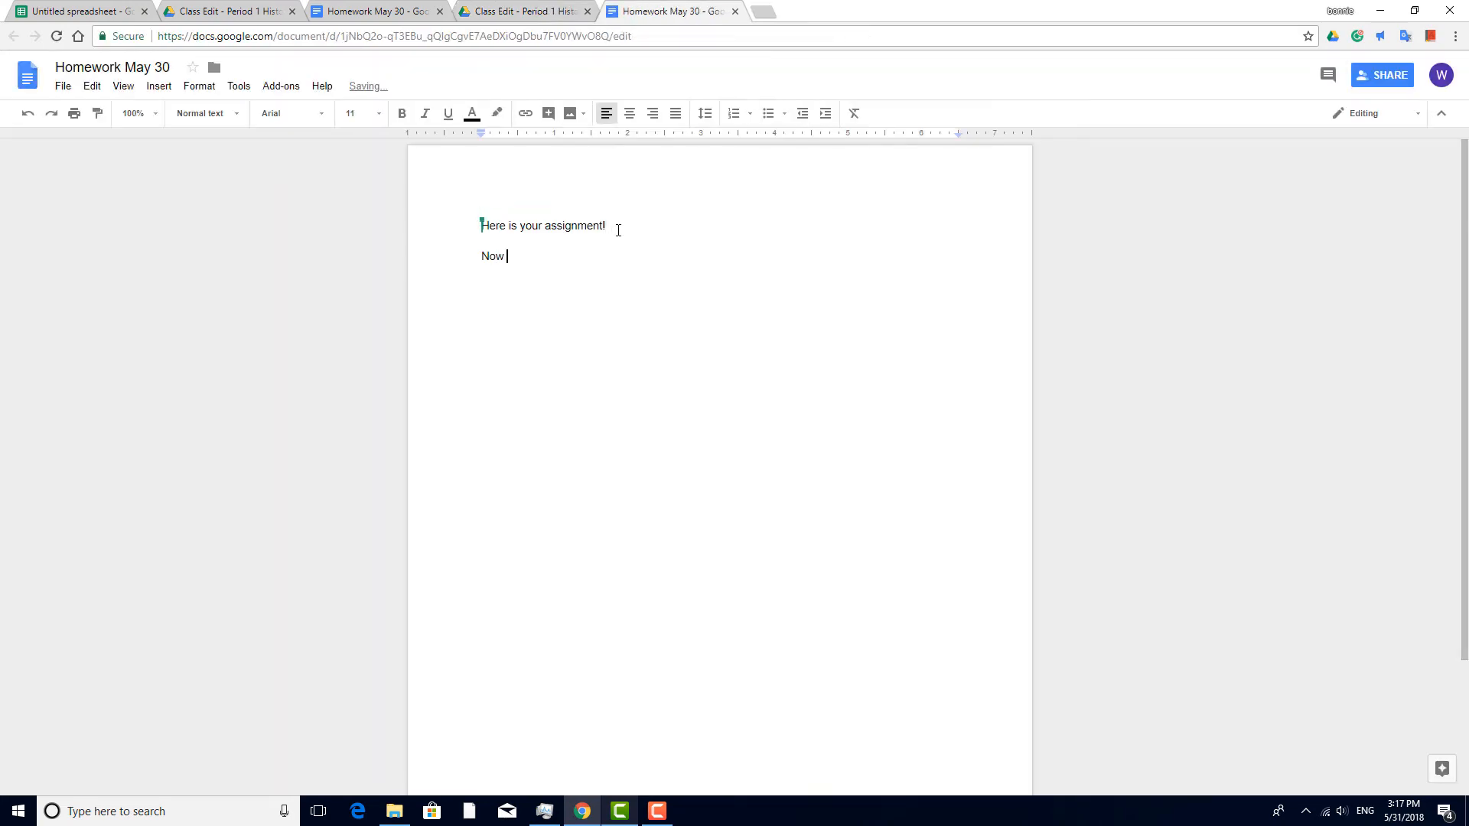
pyautogui.write('I an completing it!')
pyautogui.press('Return')
pyautogui.press('Return')
# Reopen Homework May 30 from the teacher's Period 1 History Class Edit folder to check the student's addition.
pyautogui.hotkey('ctrl', '2')
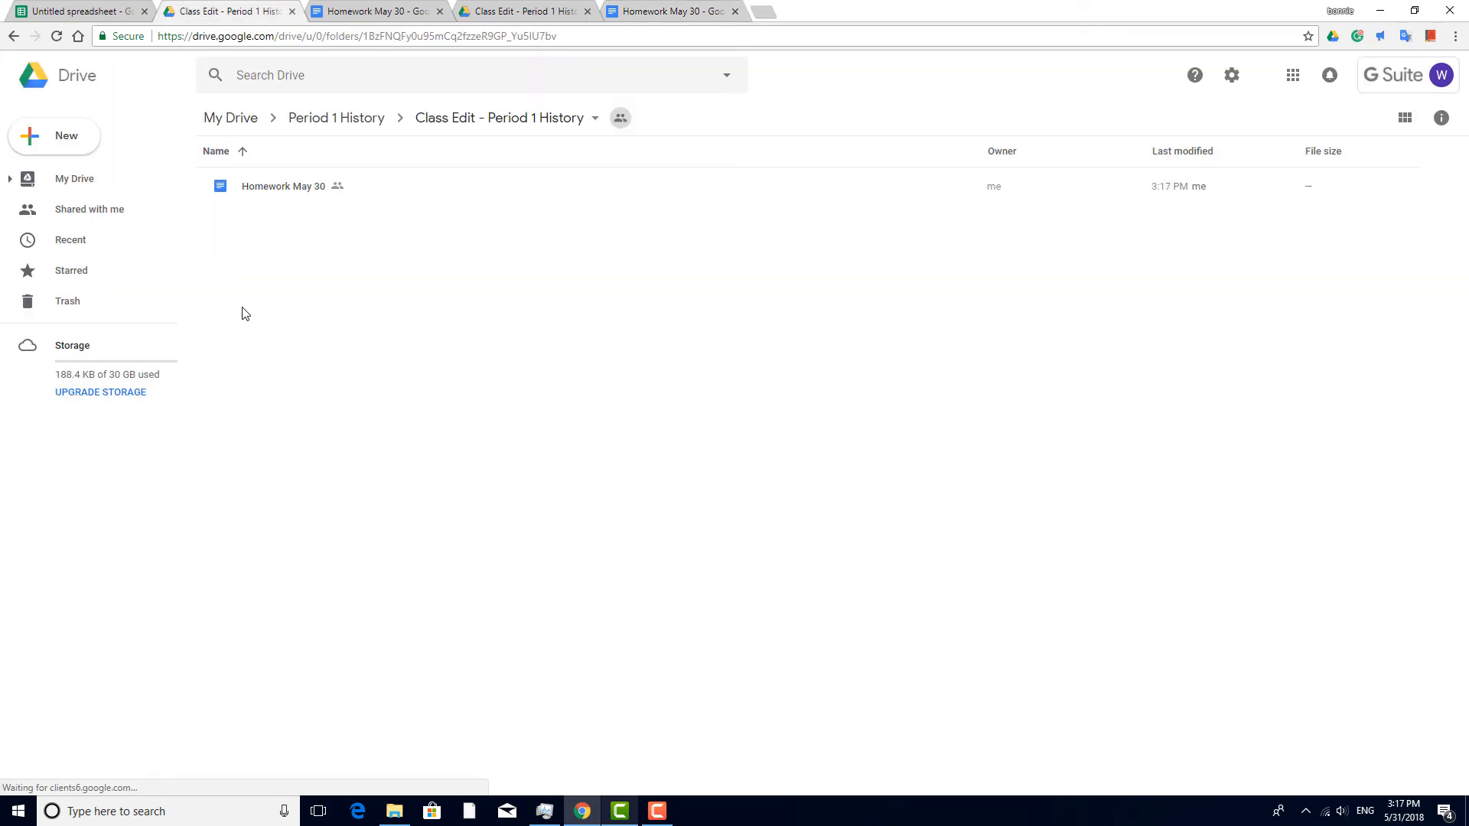
pyautogui.click(302, 119)
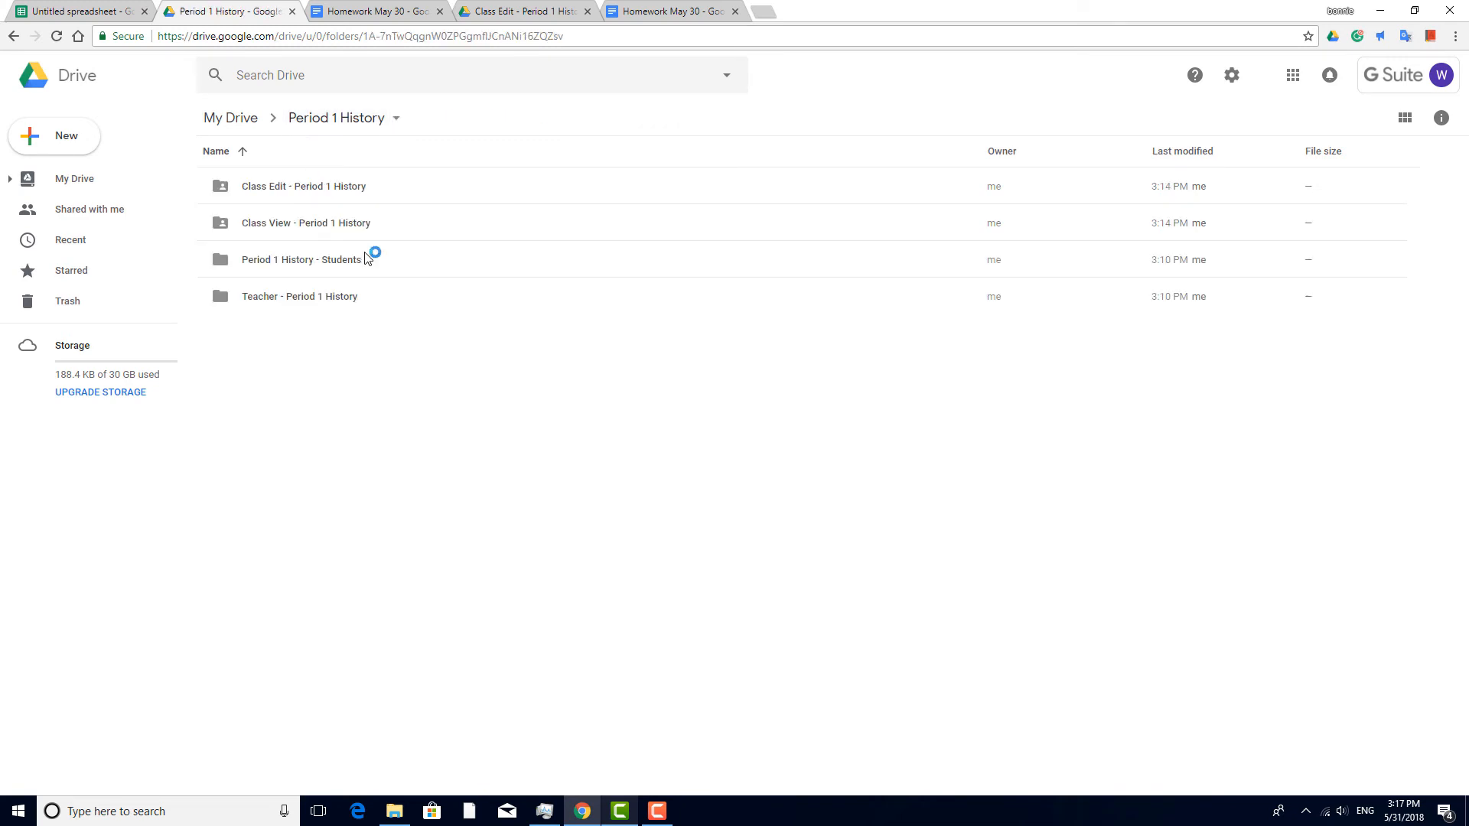
pyautogui.doubleClick(310, 187)
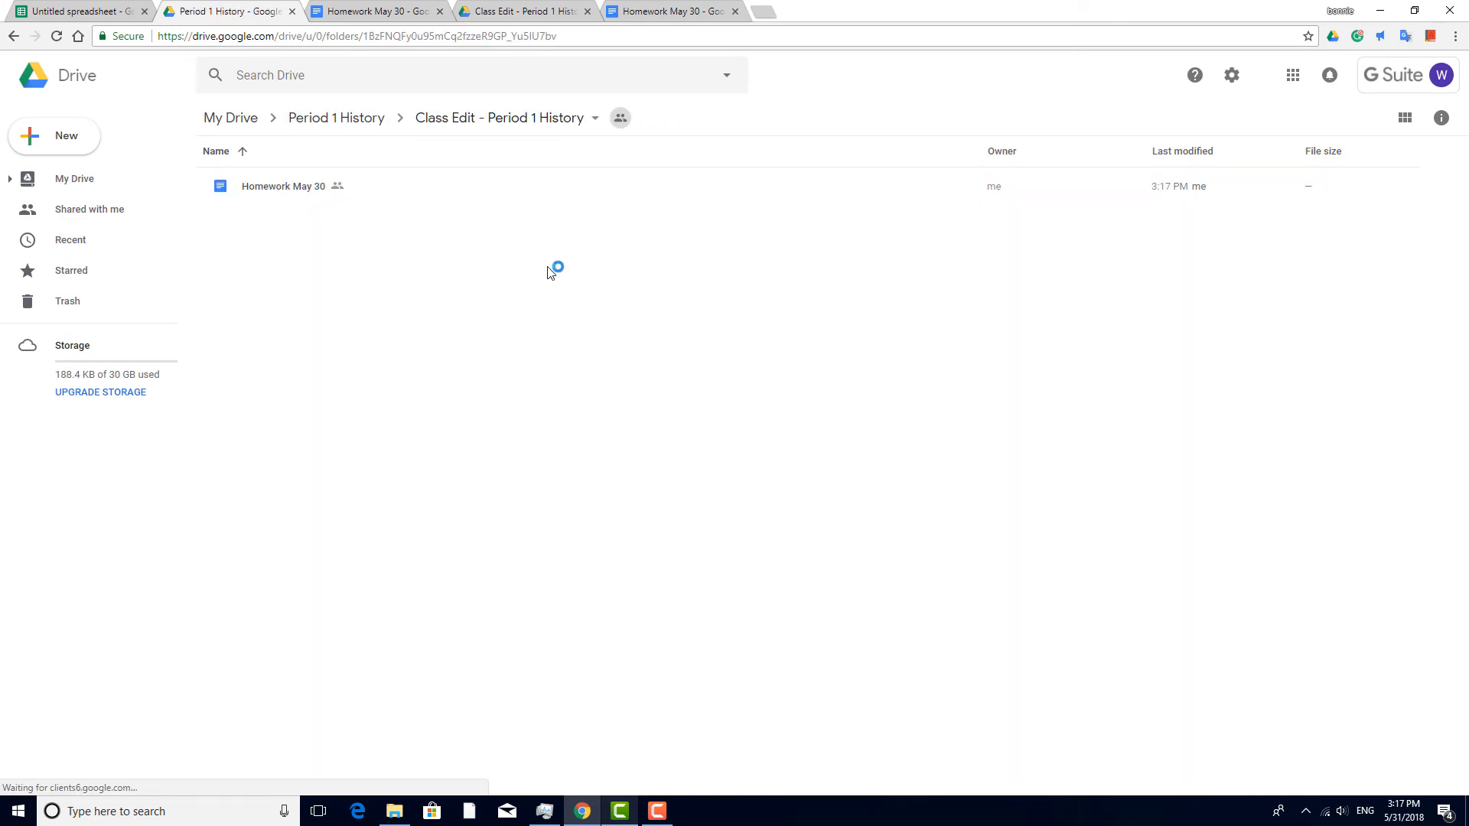
pyautogui.click(298, 189)
pyautogui.doubleClick(298, 190)
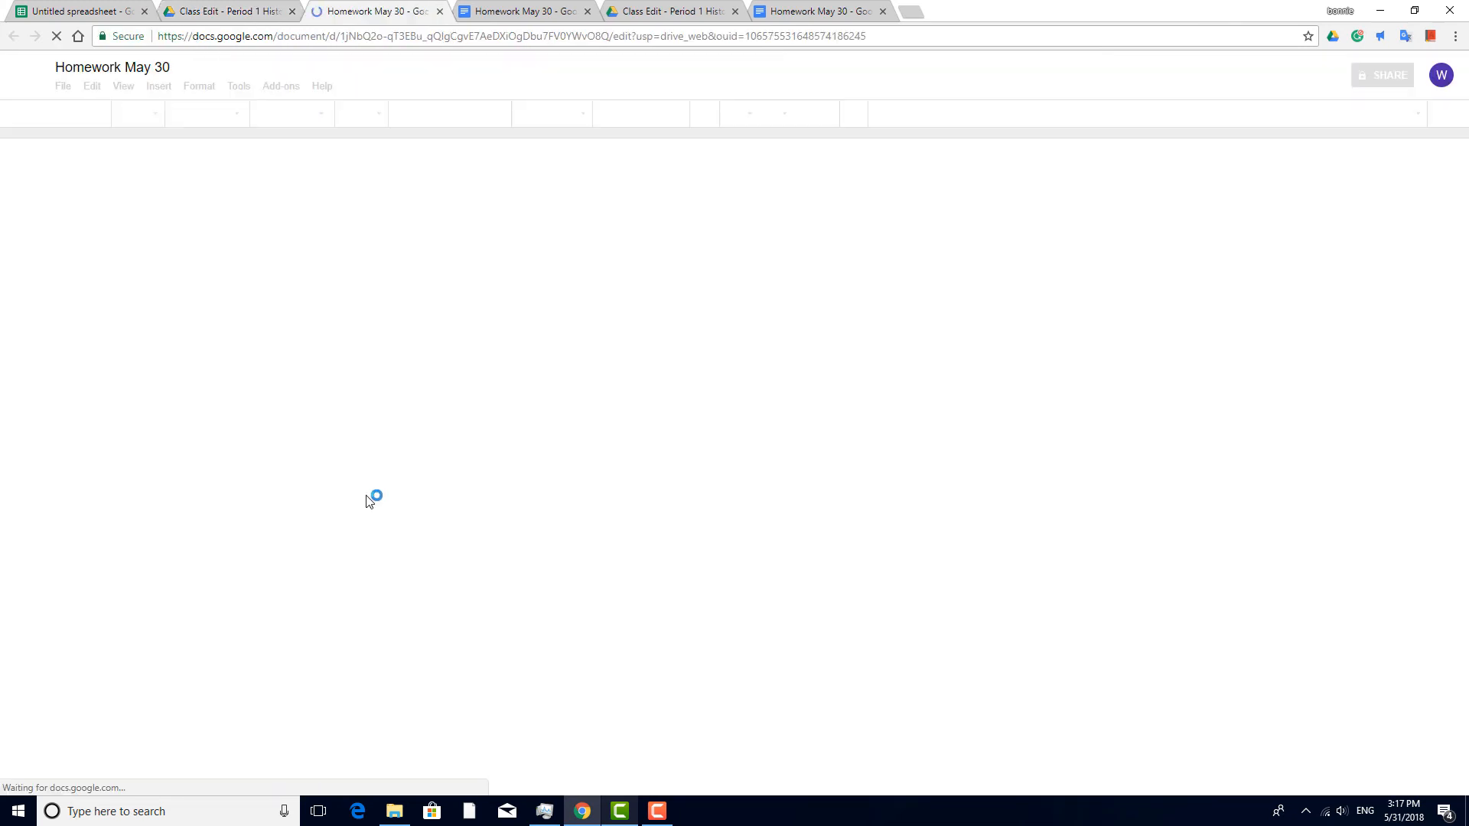